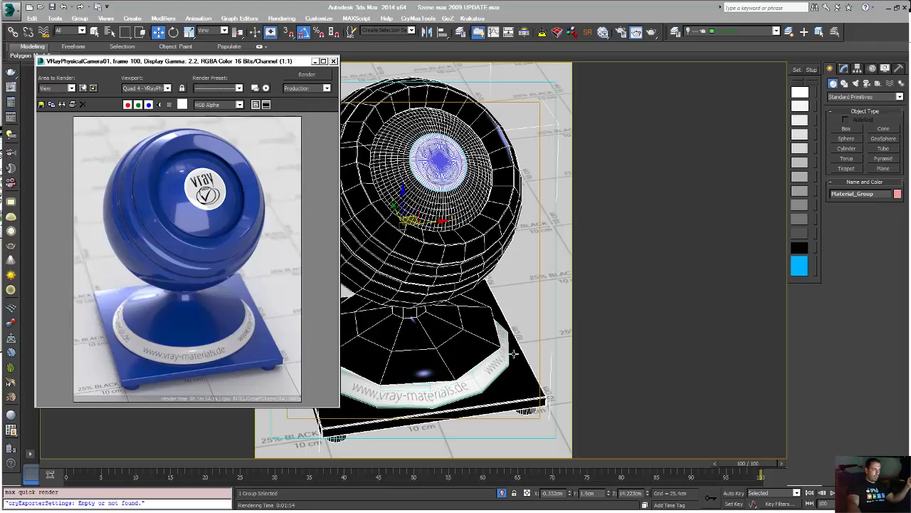
Move the V-Ray frame buffer window aside to reveal the camera viewport.
{"action": "left_click_drag", "start_coordinate": [238, 61], "coordinate": [443, 68]}
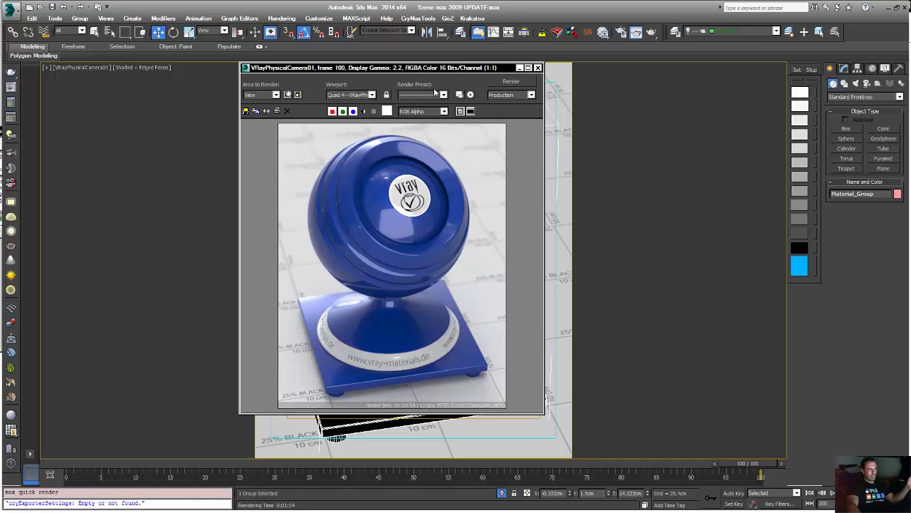
{"action": "left_click_drag", "start_coordinate": [452, 68], "coordinate": [278, 69]}
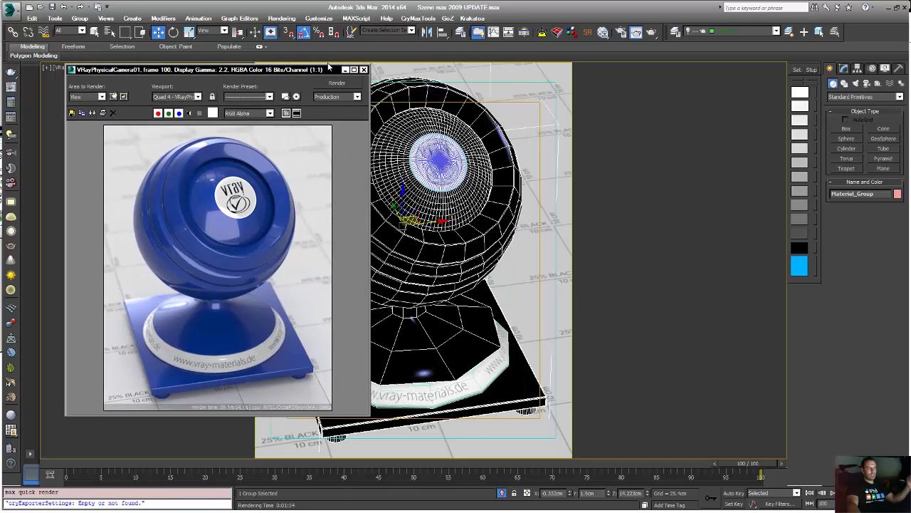
Close the render preview, open the Slate Material Editor maximized and delete all nodes.
{"action": "left_click", "coordinate": [363, 70]}
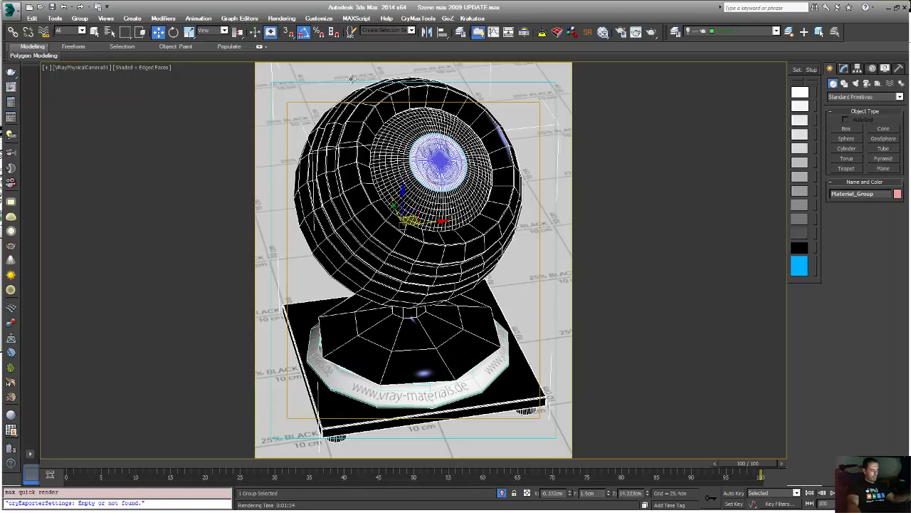
{"action": "left_click", "coordinate": [602, 32]}
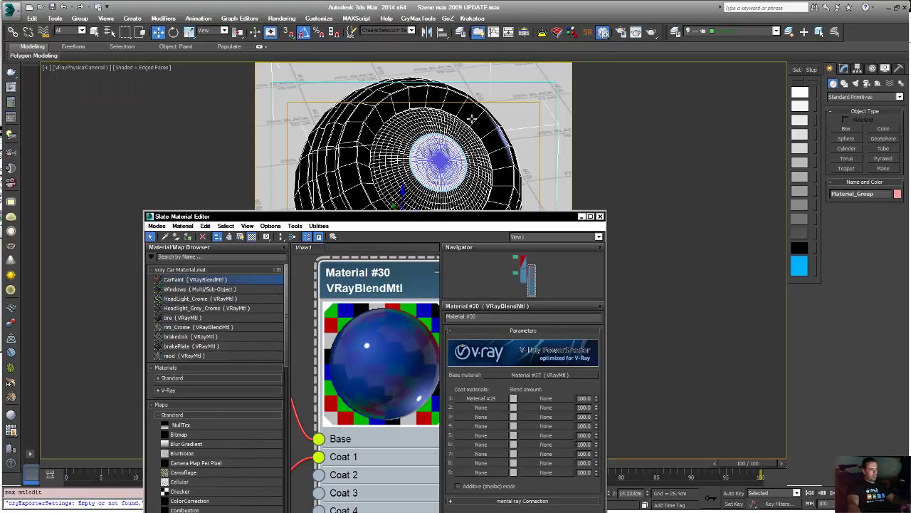
{"action": "left_click", "coordinate": [590, 217]}
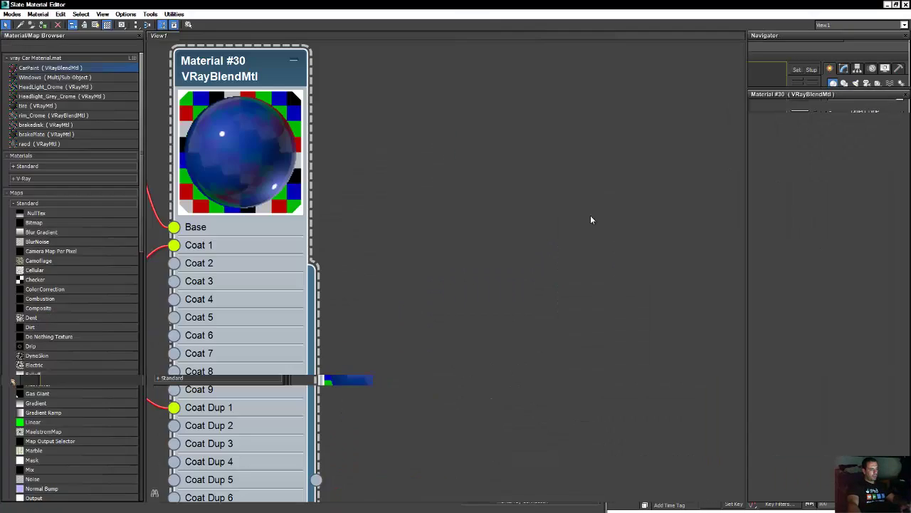
{"action": "middle_click_drag", "start_coordinate": [462, 240], "coordinate": [550, 236]}
{"action": "scroll", "coordinate": [549, 230], "scroll_direction": "down", "scroll_amount": 2}
{"action": "scroll", "coordinate": [545, 242], "scroll_direction": "down", "scroll_amount": 5}
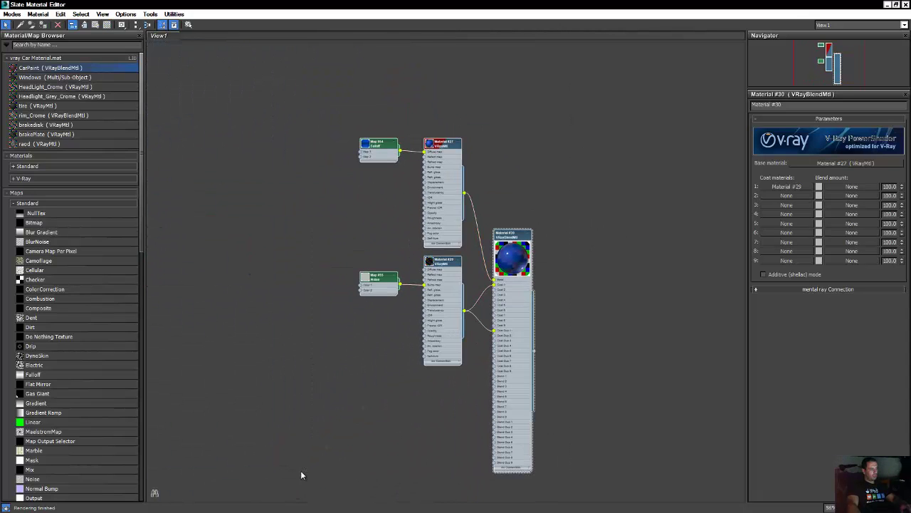
{"action": "key", "text": "Delete"}
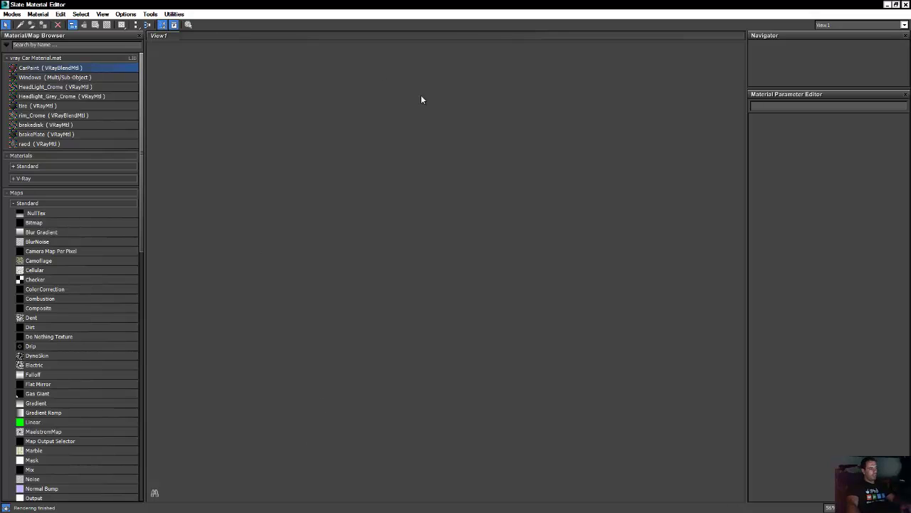
Add a new V-Ray VRayMtl node, Material #31, and position it in View1.
{"action": "right_click", "coordinate": [379, 87]}
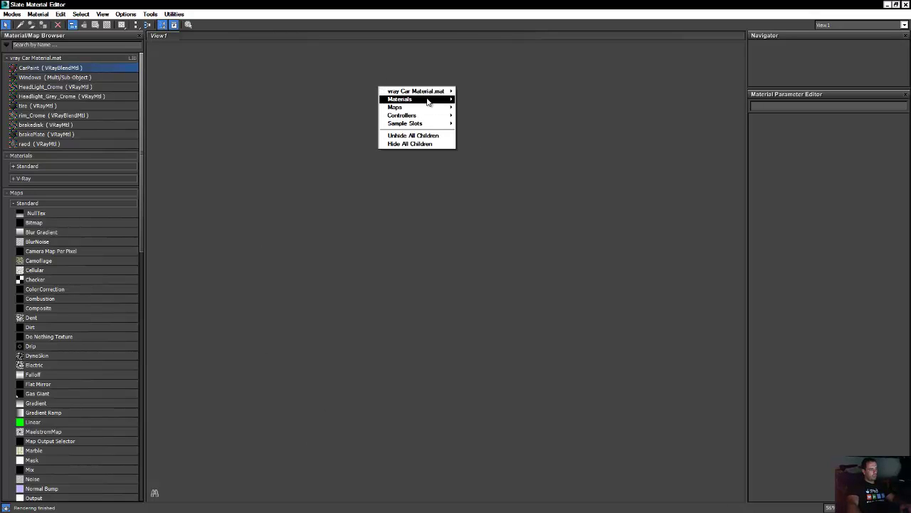
{"action": "mouse_move", "coordinate": [430, 99]}
{"action": "mouse_move", "coordinate": [471, 107]}
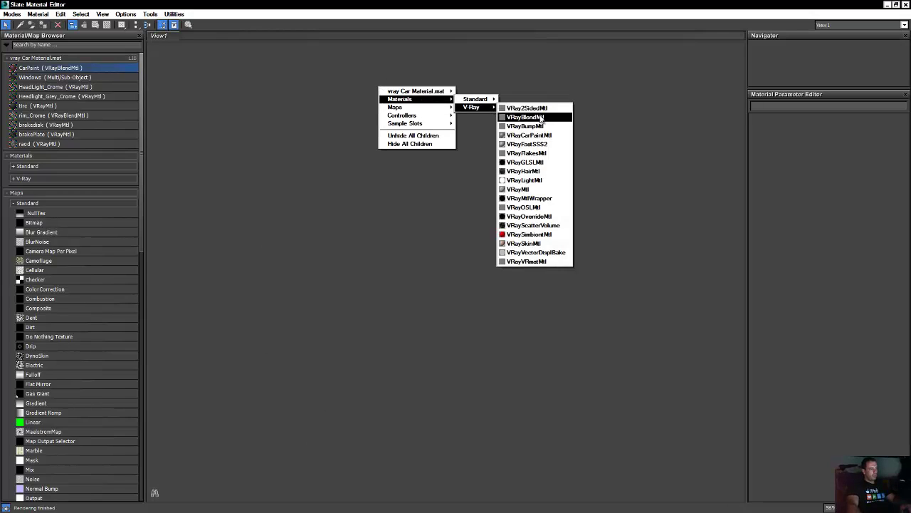
{"action": "left_click", "coordinate": [519, 190]}
{"action": "middle_click_drag", "start_coordinate": [522, 190], "coordinate": [638, 274]}
{"action": "scroll", "coordinate": [552, 172], "scroll_direction": "up", "scroll_amount": 5}
{"action": "left_click_drag", "start_coordinate": [432, 149], "coordinate": [550, 175]}
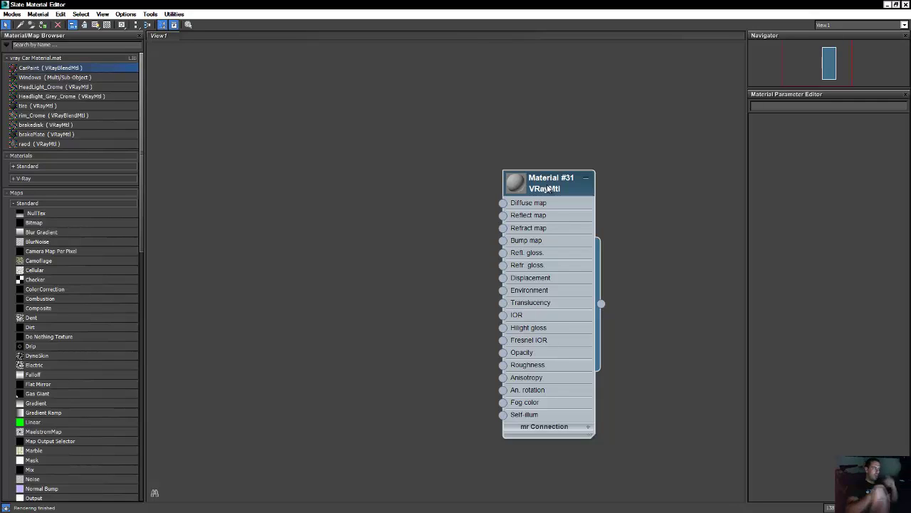
{"action": "left_click_drag", "start_coordinate": [561, 178], "coordinate": [447, 134]}
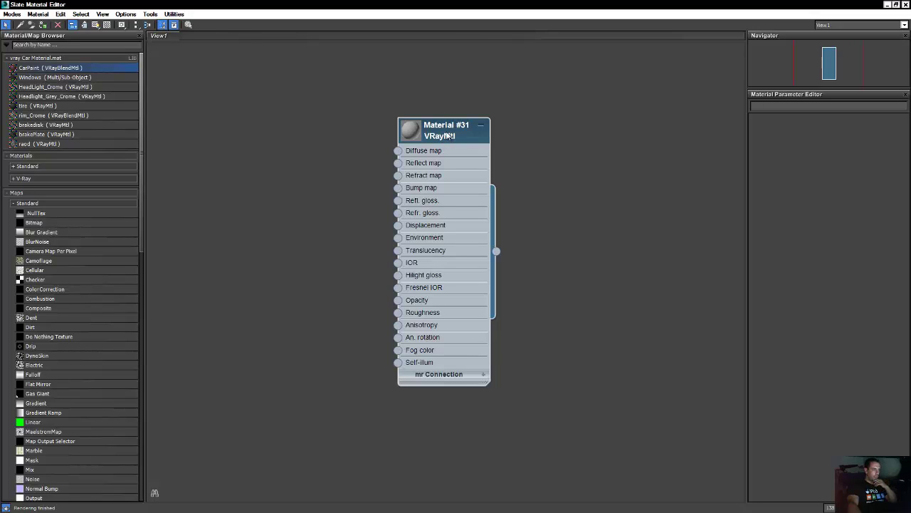
Connect a new Falloff map, Map #56, to Material #31's Diffuse map slot.
{"action": "double_click", "coordinate": [433, 136]}
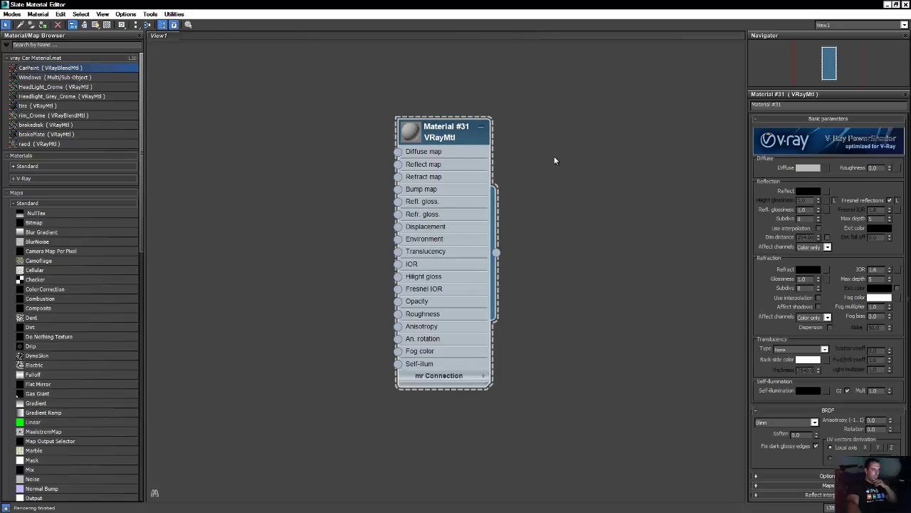
{"action": "left_click_drag", "start_coordinate": [403, 140], "coordinate": [392, 110]}
{"action": "mouse_move", "coordinate": [416, 115]}
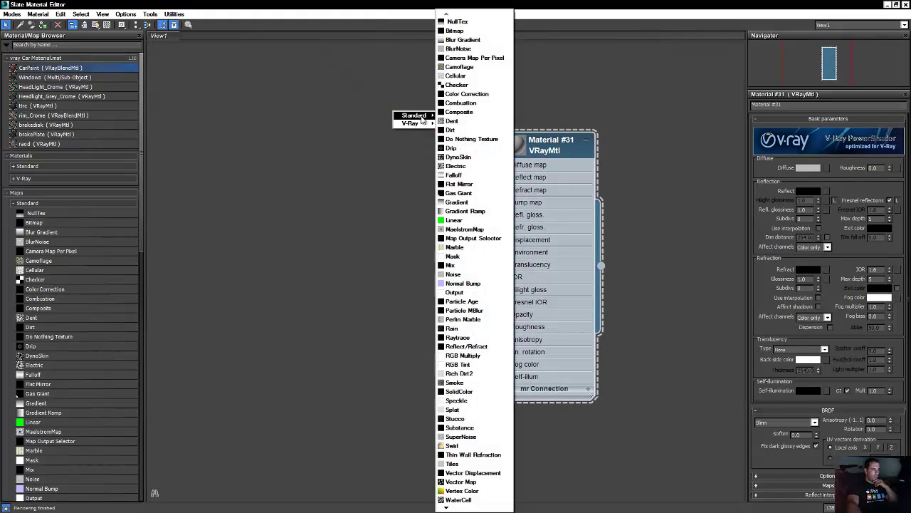
{"action": "left_click", "coordinate": [454, 175]}
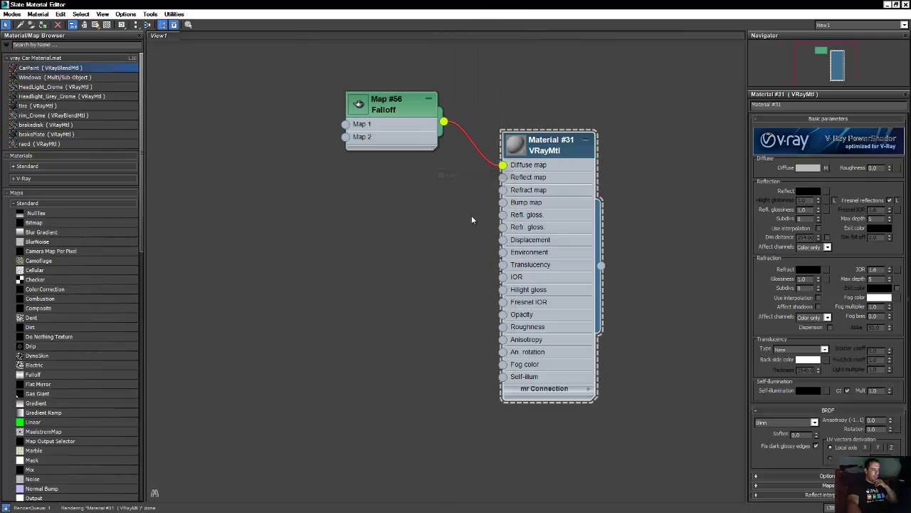
{"action": "left_click_drag", "start_coordinate": [412, 116], "coordinate": [333, 157]}
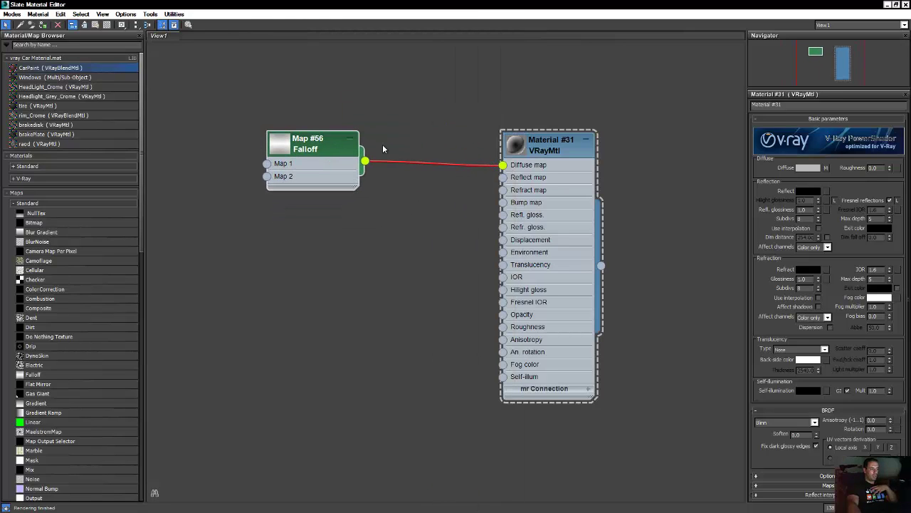
{"action": "left_click", "coordinate": [327, 151]}
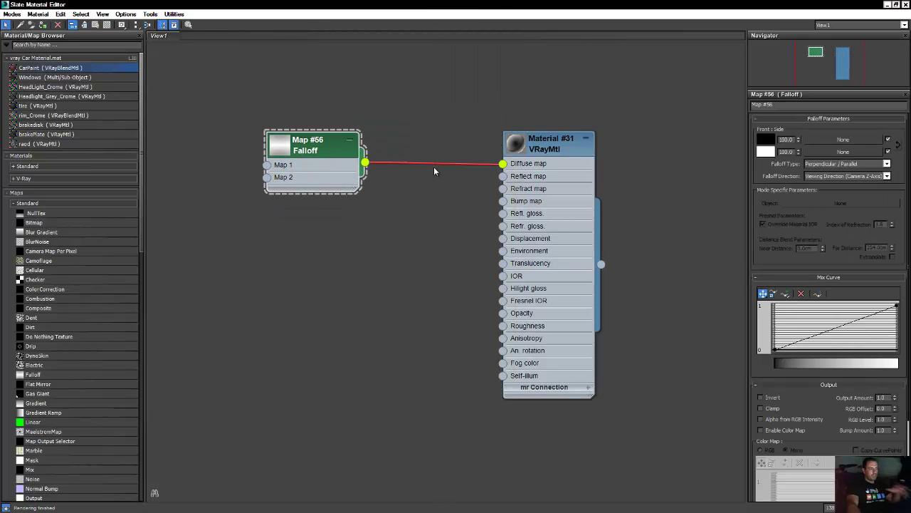
Set the Falloff map's first colour to green.
{"action": "left_click", "coordinate": [763, 144]}
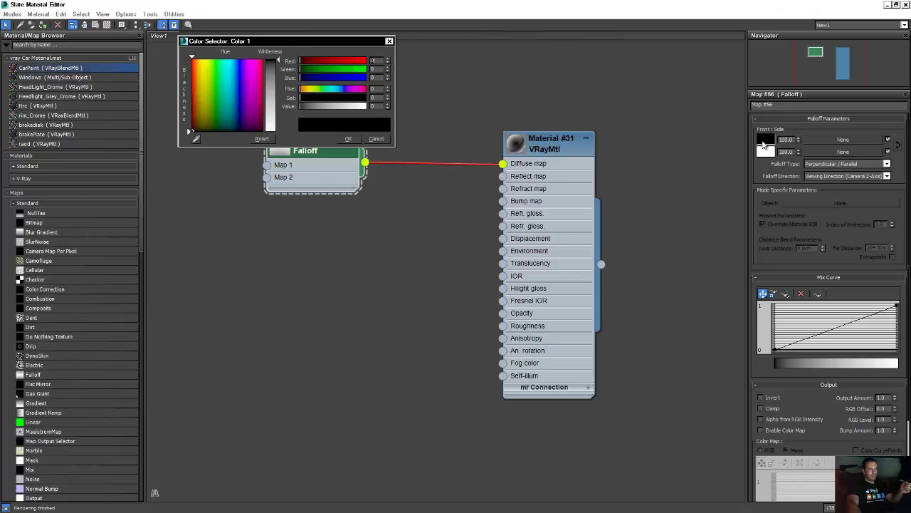
{"action": "left_click", "coordinate": [235, 69]}
{"action": "left_click_drag", "start_coordinate": [235, 69], "coordinate": [236, 65]}
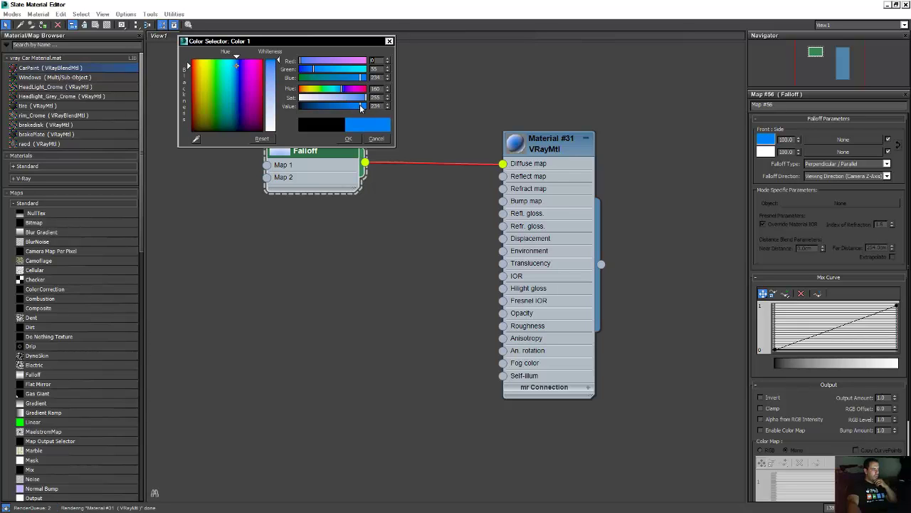
{"action": "left_click_drag", "start_coordinate": [361, 107], "coordinate": [359, 107]}
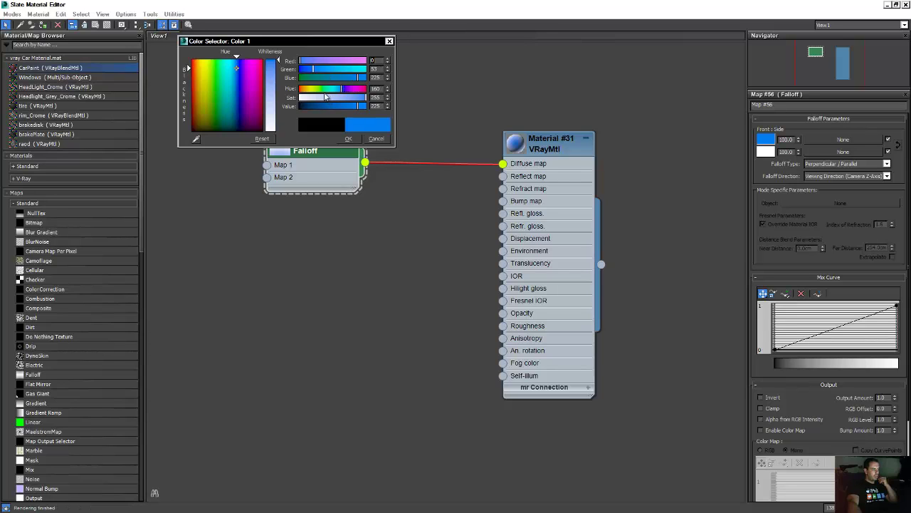
{"action": "left_click", "coordinate": [324, 90]}
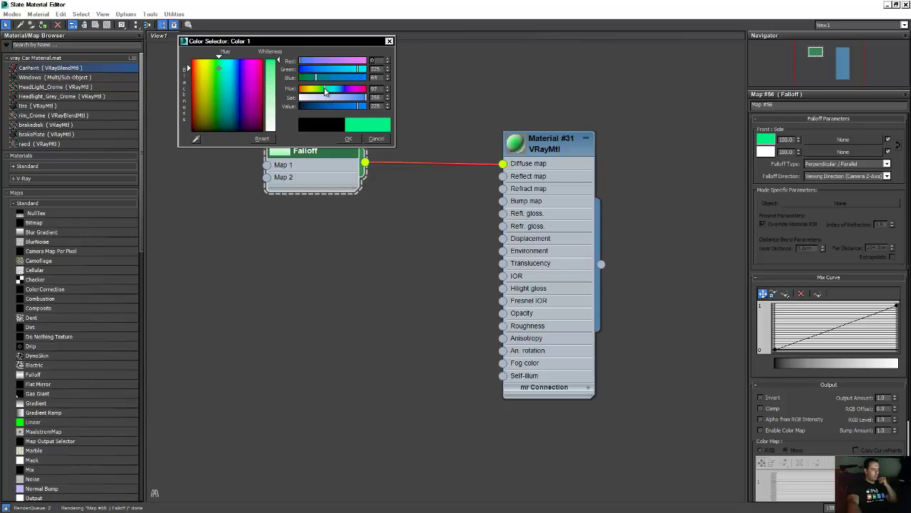
{"action": "left_click_drag", "start_coordinate": [360, 107], "coordinate": [339, 105]}
{"action": "left_click", "coordinate": [348, 138]}
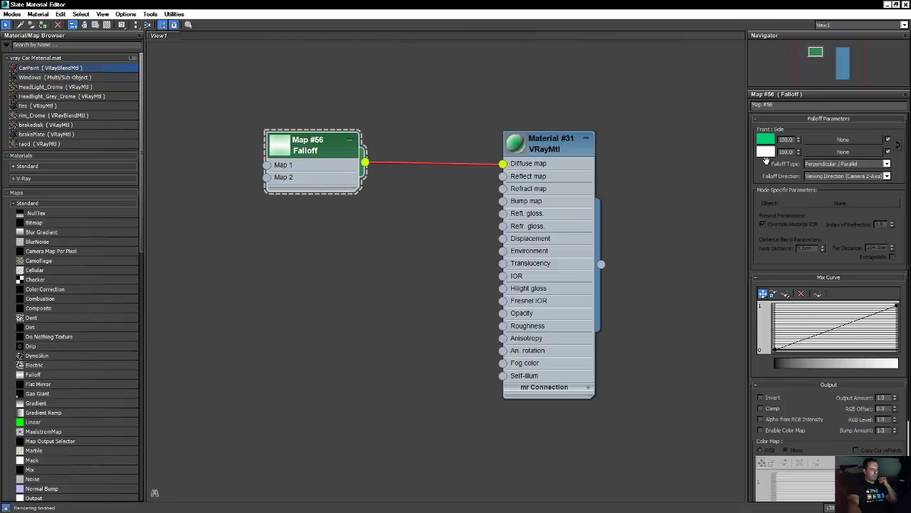
Set the Falloff's second colour to a deep green sampled from the first colour.
{"action": "left_click", "coordinate": [766, 152]}
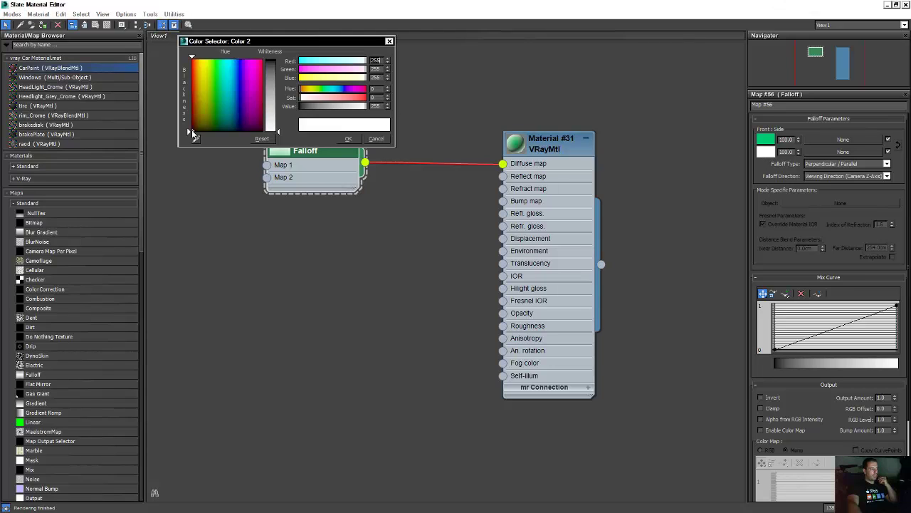
{"action": "left_click", "coordinate": [196, 138]}
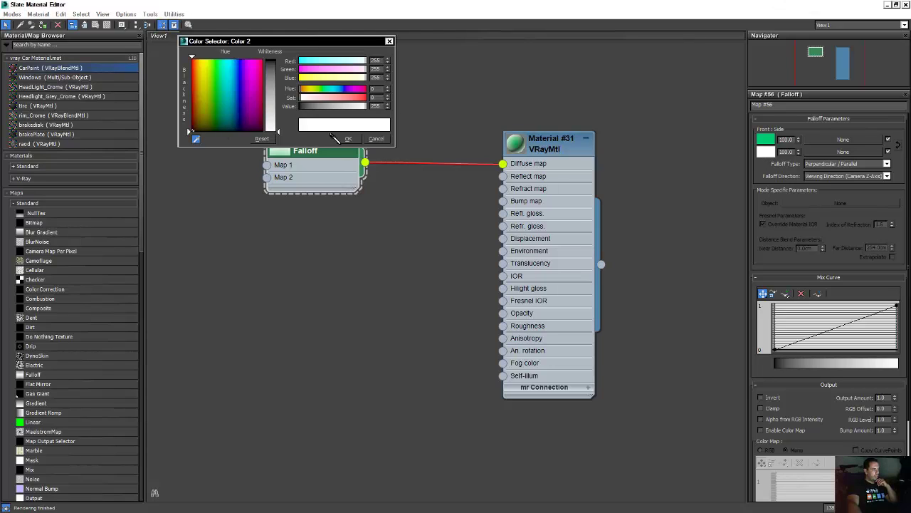
{"action": "left_click", "coordinate": [766, 139]}
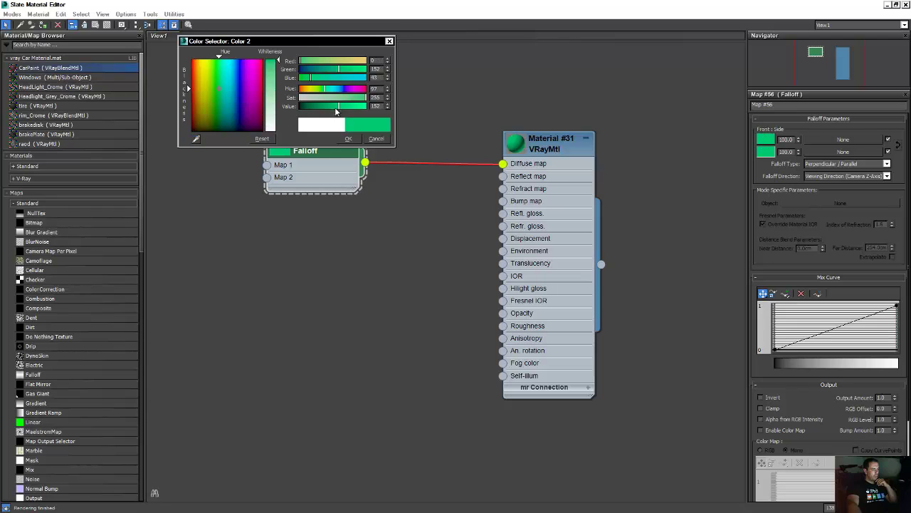
{"action": "left_click_drag", "start_coordinate": [337, 111], "coordinate": [304, 112]}
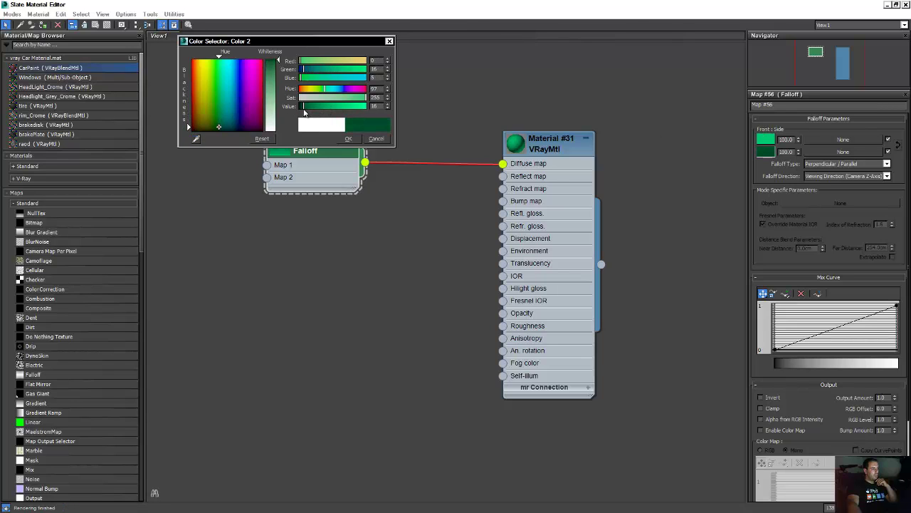
{"action": "left_click", "coordinate": [350, 140]}
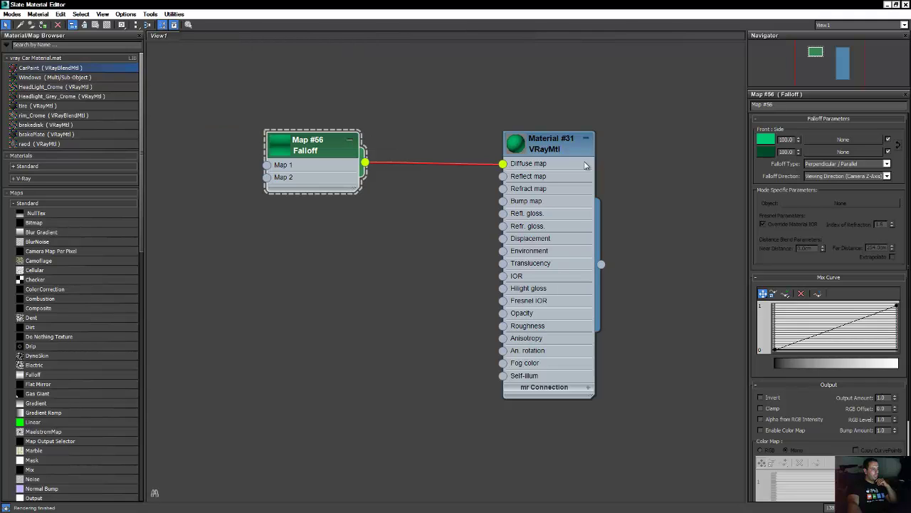
{"action": "scroll", "coordinate": [585, 165], "scroll_direction": "up", "scroll_amount": 3}
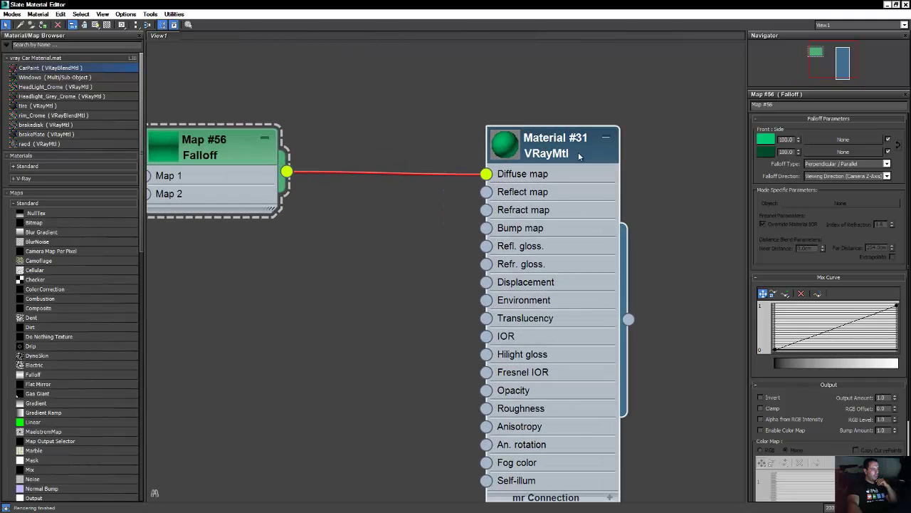
Darken the Falloff front colour to Value 113 (RGB 0, 122, 34).
{"action": "double_click", "coordinate": [561, 150]}
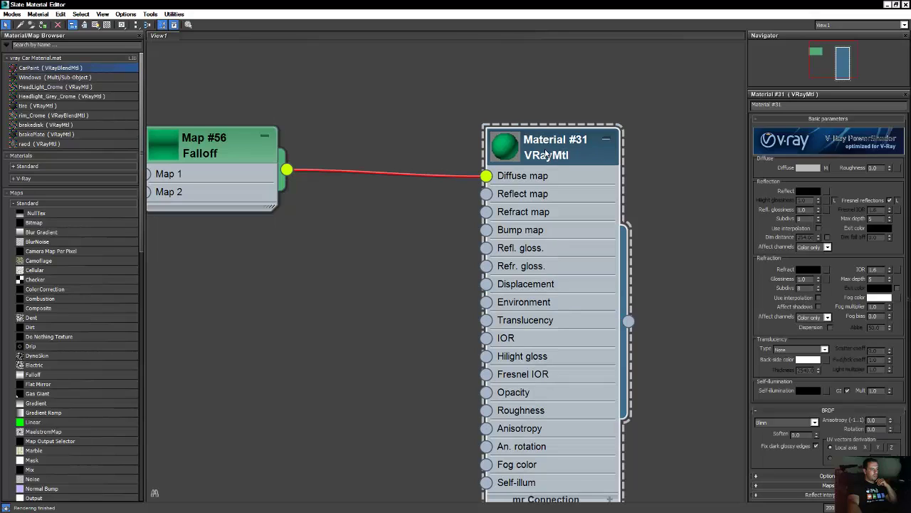
{"action": "middle_click_drag", "start_coordinate": [249, 126], "coordinate": [309, 152]}
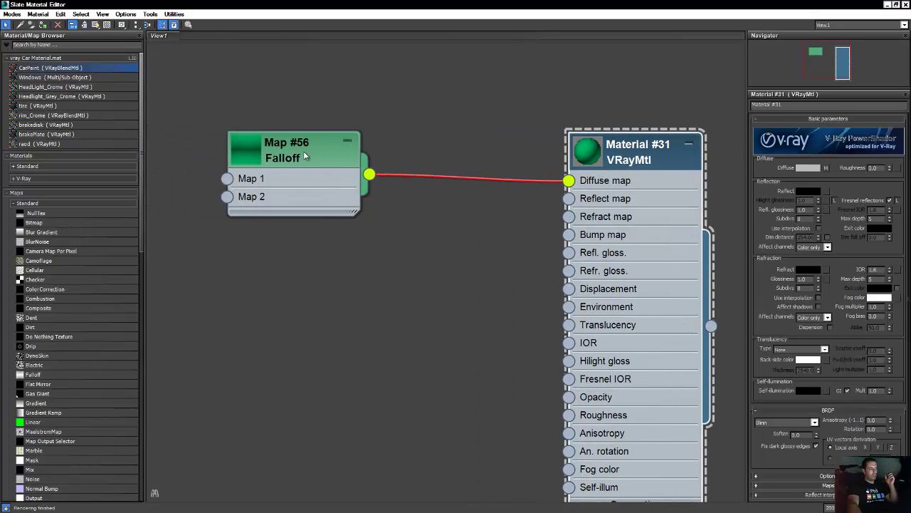
{"action": "double_click", "coordinate": [299, 141]}
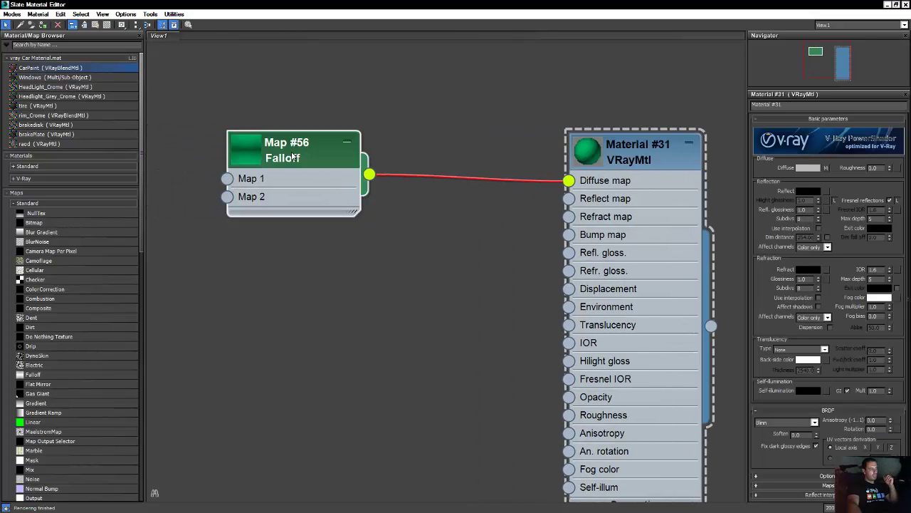
{"action": "left_click", "coordinate": [772, 141]}
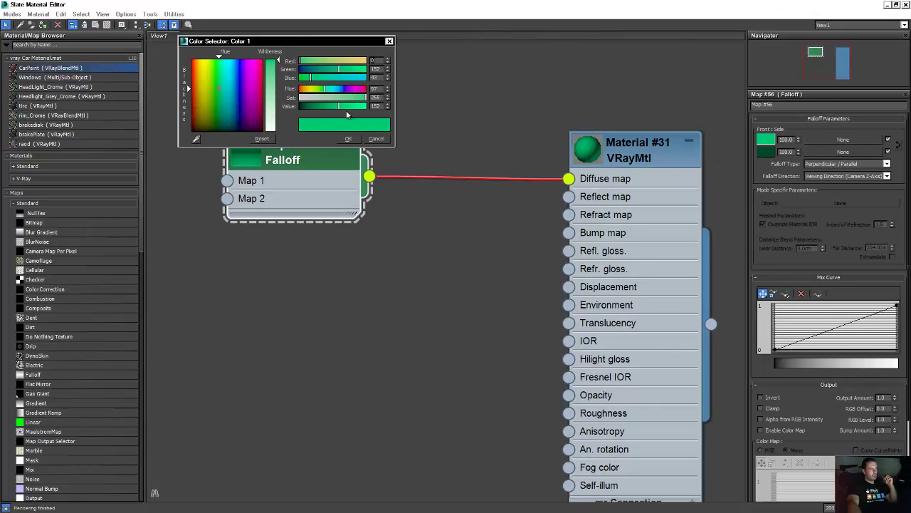
{"action": "left_click_drag", "start_coordinate": [338, 107], "coordinate": [328, 105]}
{"action": "left_click", "coordinate": [348, 139]}
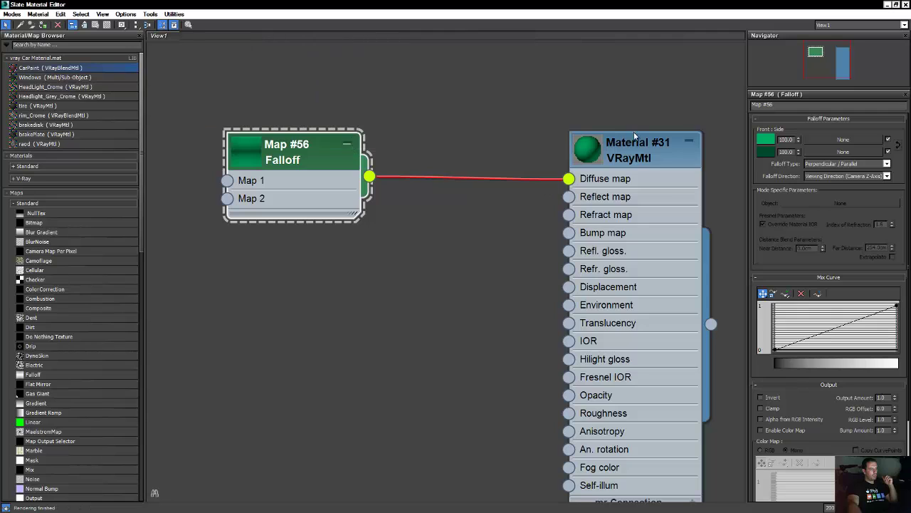
{"action": "left_click", "coordinate": [643, 158]}
Paste the Falloff green into Material #31's Reflect colour and lower its saturation to 144.
{"action": "double_click", "coordinate": [643, 158]}
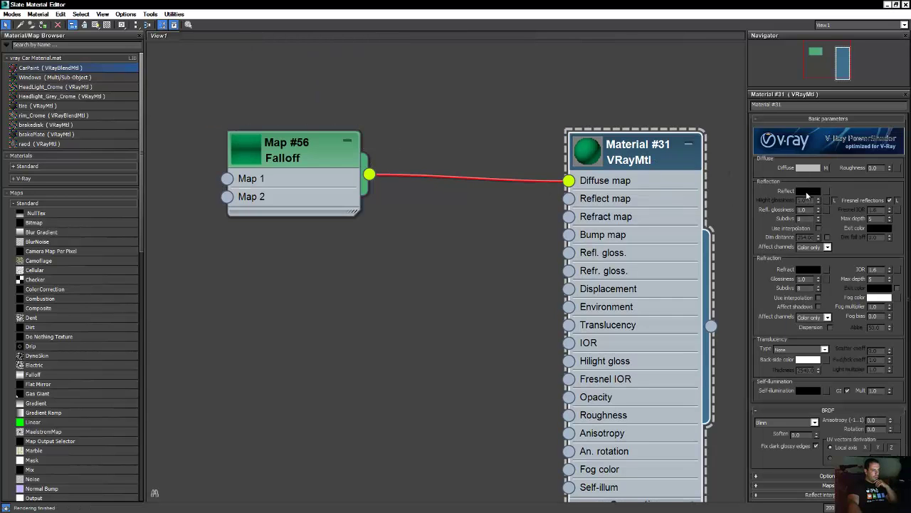
{"action": "left_click", "coordinate": [813, 190]}
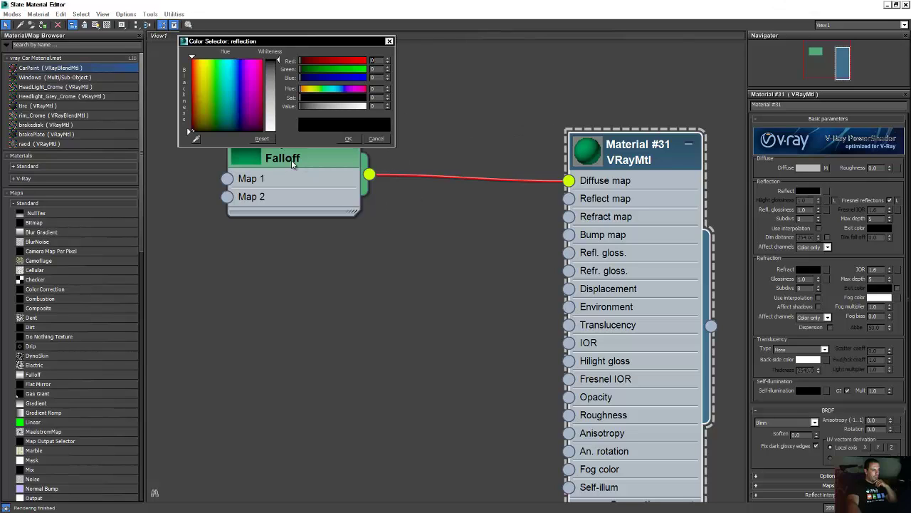
{"action": "left_click_drag", "start_coordinate": [277, 150], "coordinate": [314, 161]}
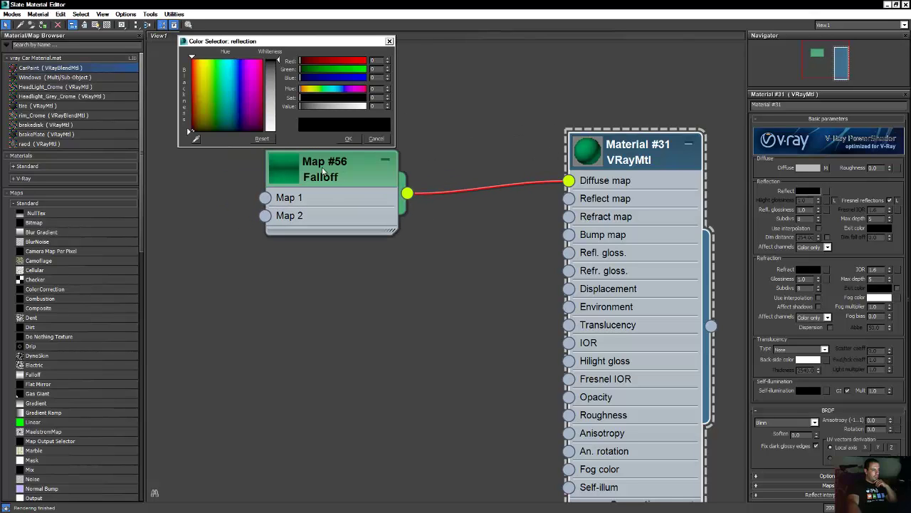
{"action": "double_click", "coordinate": [370, 160]}
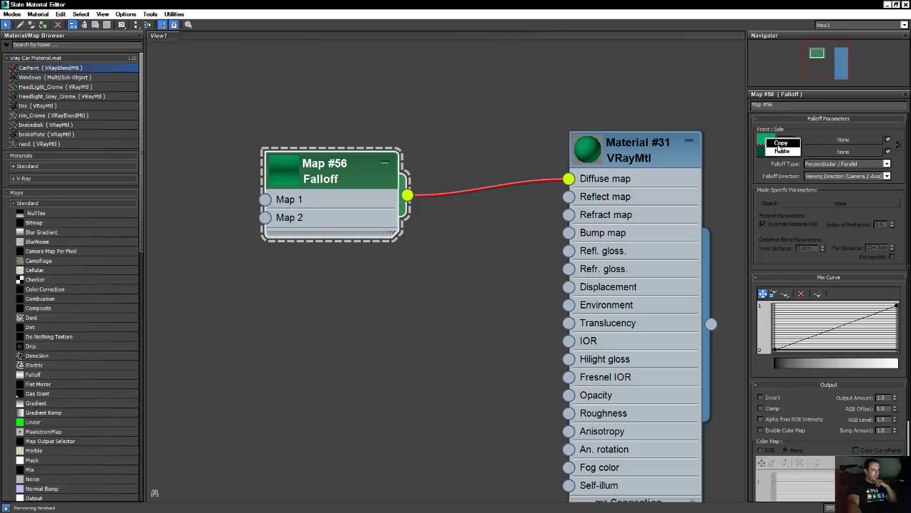
{"action": "double_click", "coordinate": [642, 146]}
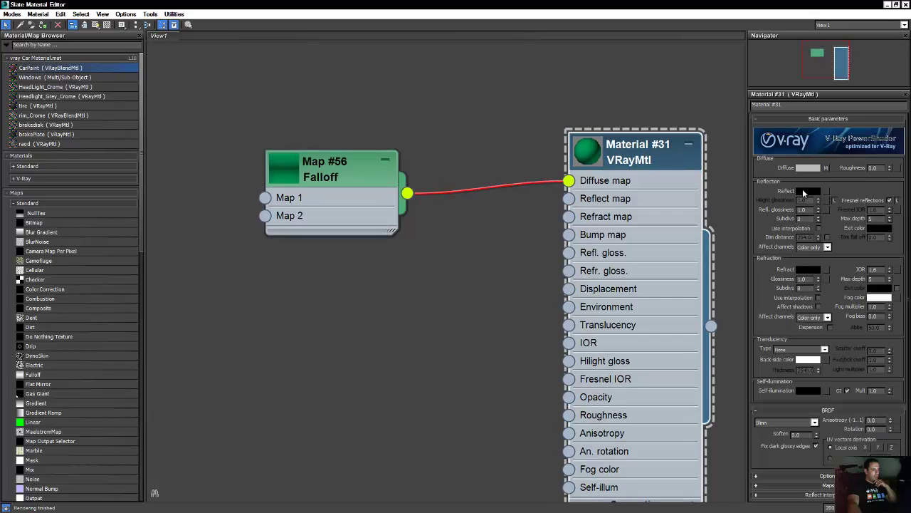
{"action": "left_click", "coordinate": [807, 191]}
{"action": "left_click", "coordinate": [388, 138]}
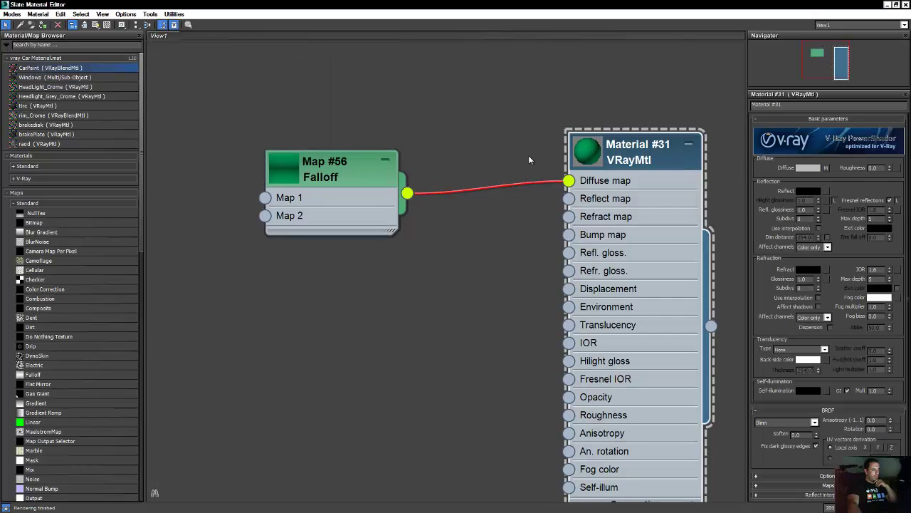
{"action": "right_click", "coordinate": [810, 191]}
{"action": "left_click", "coordinate": [826, 204]}
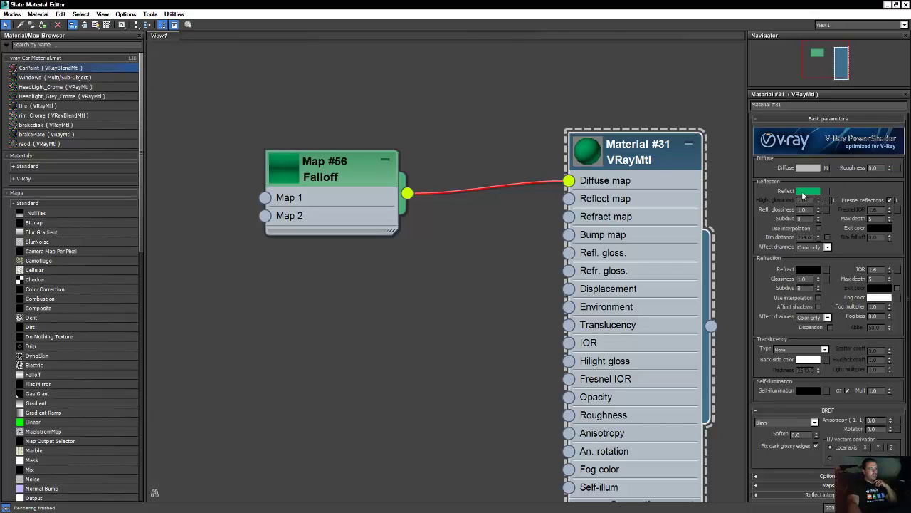
{"action": "left_click", "coordinate": [807, 191]}
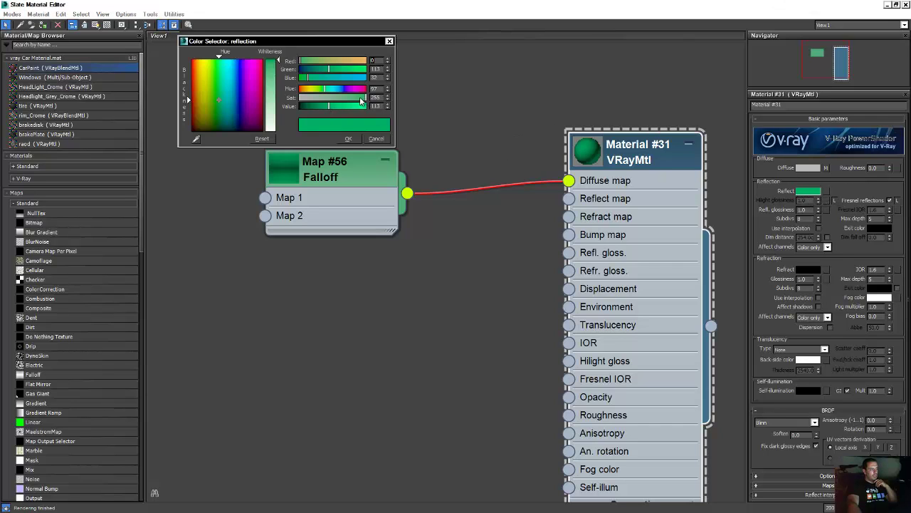
{"action": "left_click_drag", "start_coordinate": [361, 101], "coordinate": [335, 103]}
{"action": "left_click", "coordinate": [347, 138]}
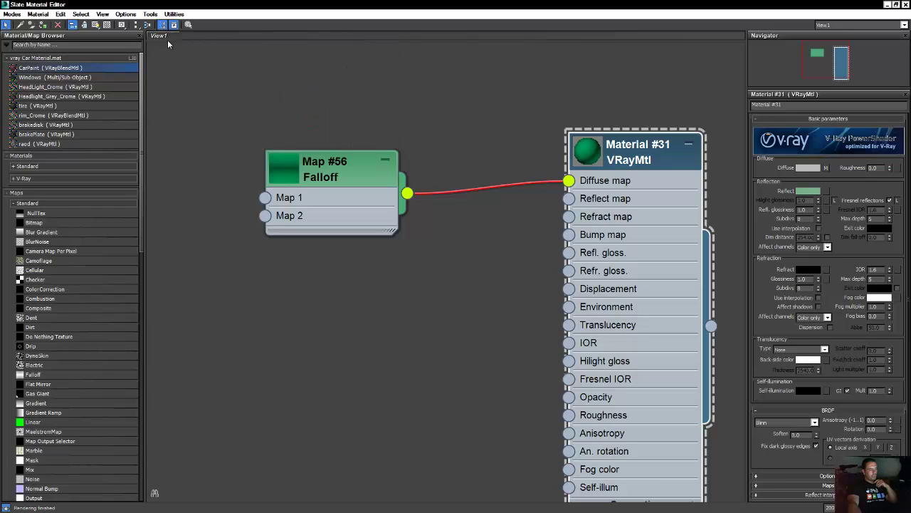
Open an enlarged floating preview of Material #31 with the checkered background enabled.
{"action": "right_click", "coordinate": [612, 153]}
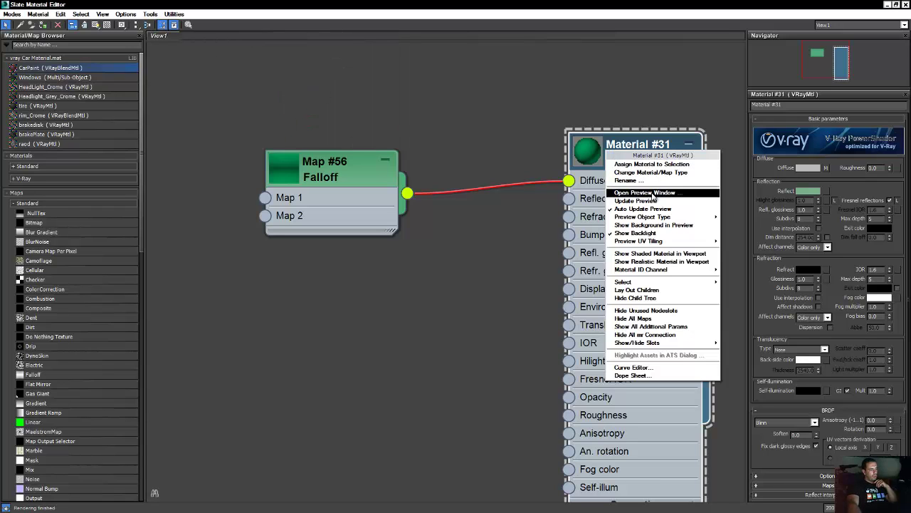
{"action": "left_click", "coordinate": [651, 193]}
{"action": "left_click_drag", "start_coordinate": [664, 197], "coordinate": [439, 90]}
{"action": "left_click_drag", "start_coordinate": [471, 198], "coordinate": [510, 238]}
{"action": "left_click", "coordinate": [106, 25]}
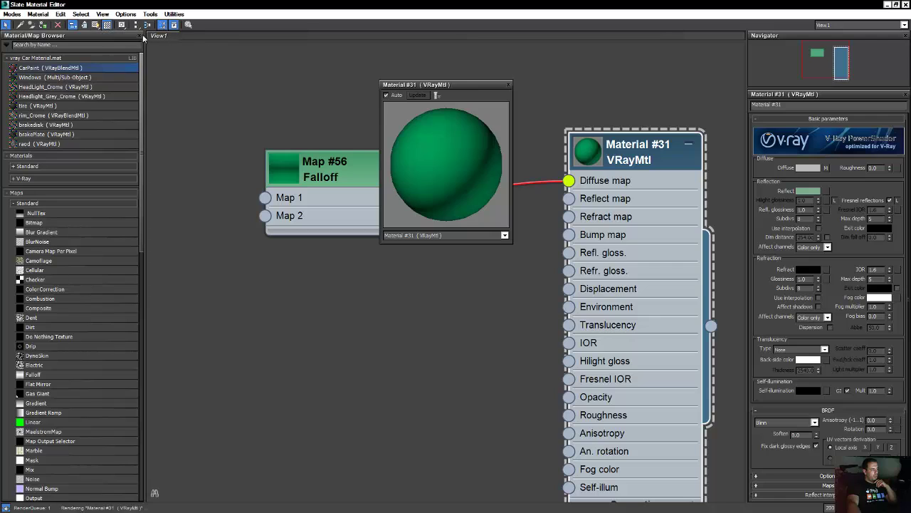
{"action": "left_click_drag", "start_coordinate": [470, 85], "coordinate": [383, 63]}
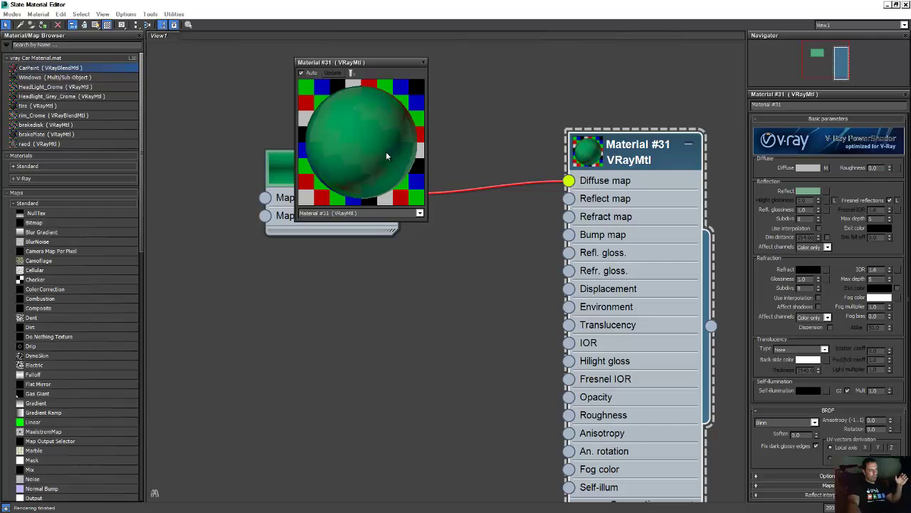
Unlock Hilight glossiness and set it to 0.6, with Refl. glossiness at 0.85.
{"action": "left_click", "coordinate": [836, 200]}
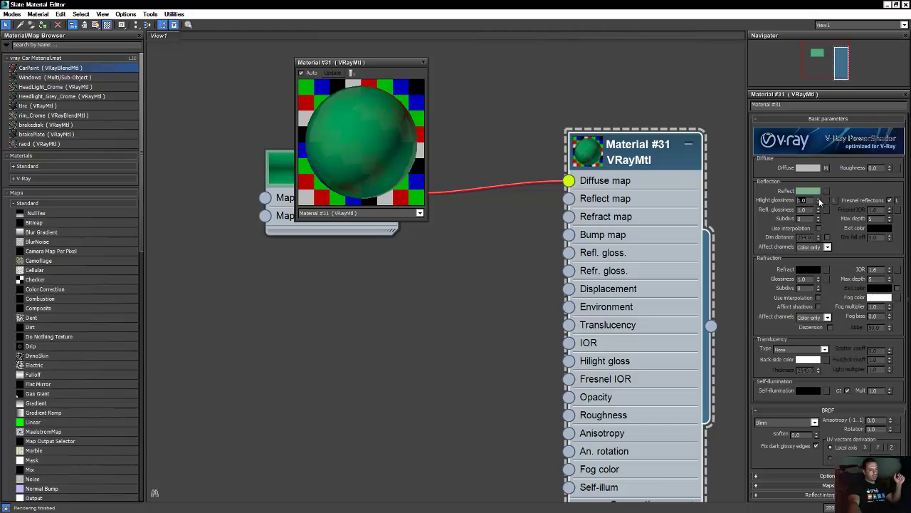
{"action": "left_click_drag", "start_coordinate": [820, 202], "coordinate": [820, 215]}
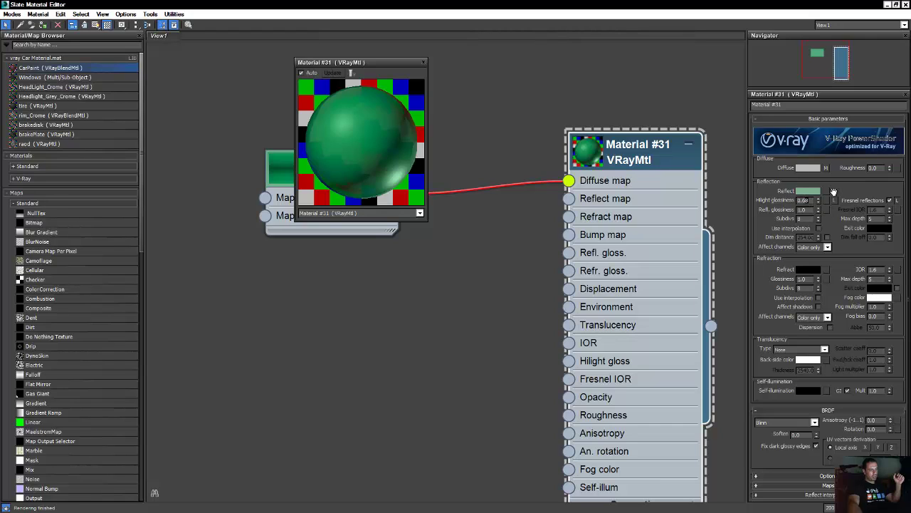
{"action": "type", "text": "0.62"}
{"action": "key", "text": "Return"}
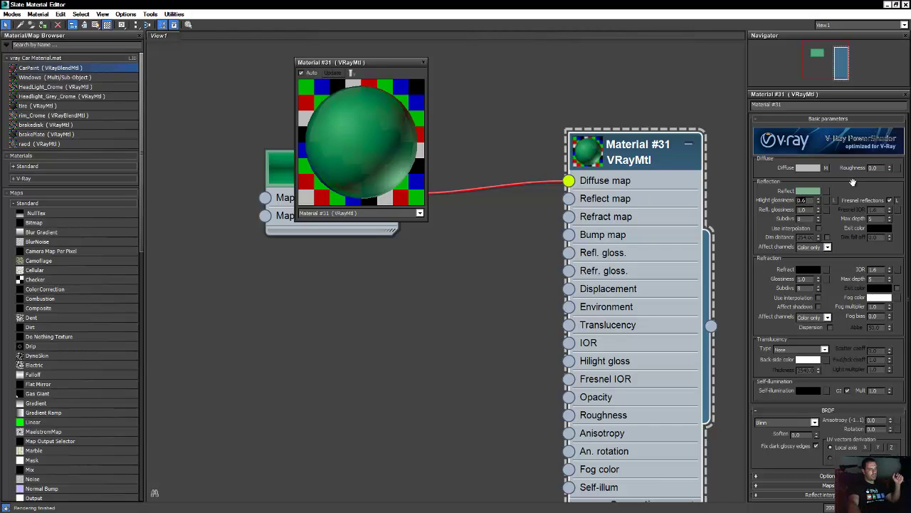
{"action": "key", "text": "BackSpace"}
{"action": "key", "text": "Return"}
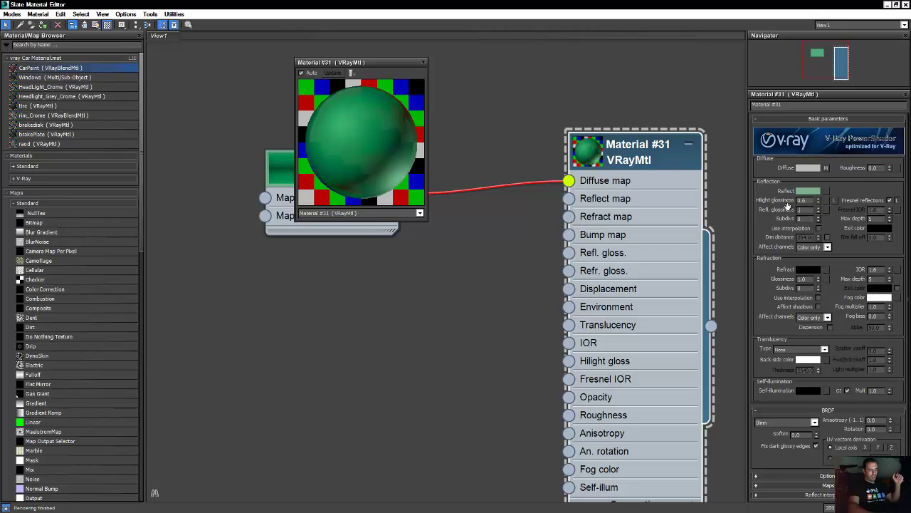
{"action": "key", "text": "Return"}
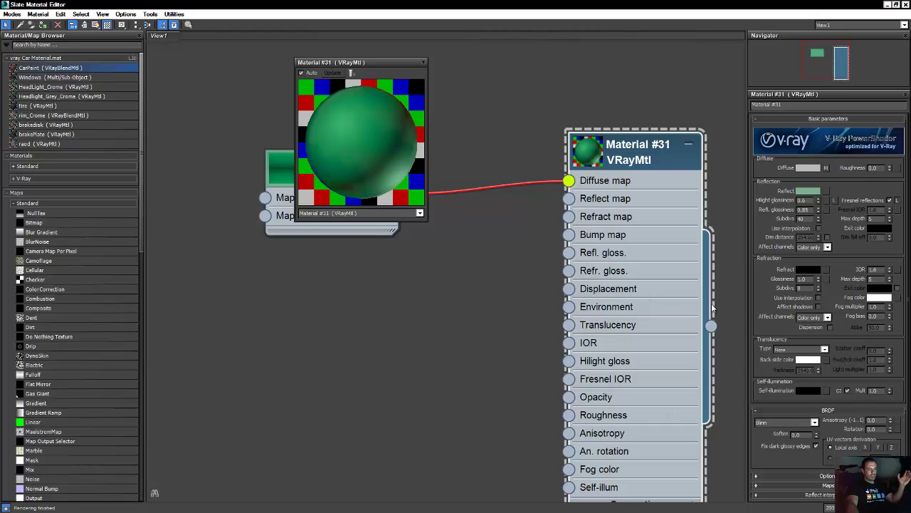
Set Material #31's Diffuse colour to black (Value 0).
{"action": "left_click", "coordinate": [809, 168]}
{"action": "left_click", "coordinate": [301, 106]}
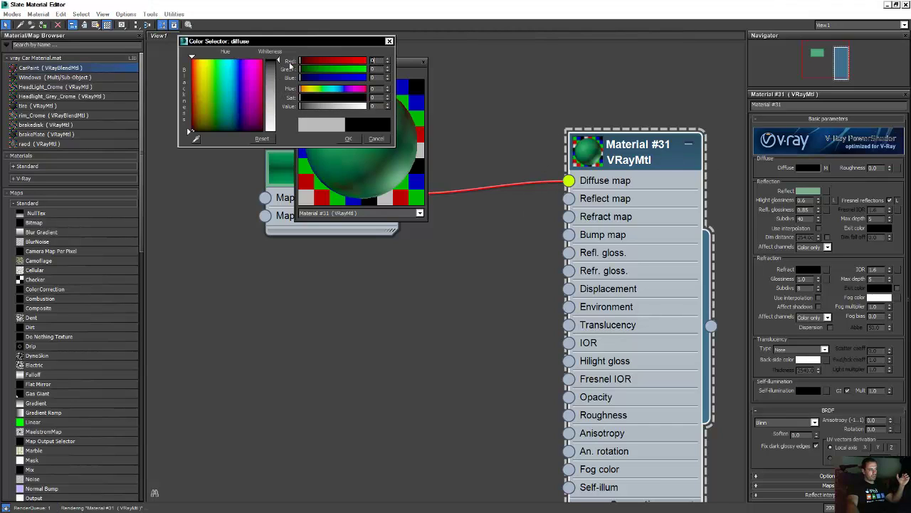
{"action": "left_click", "coordinate": [346, 139]}
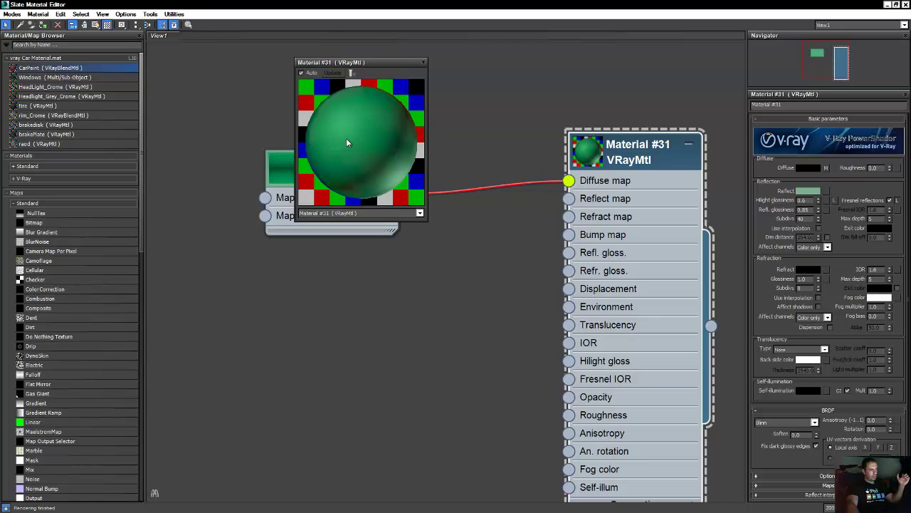
Close the floating preview and collapse Material #31 to its header, tidying the node view.
{"action": "middle_click_drag", "start_coordinate": [416, 166], "coordinate": [374, 109]}
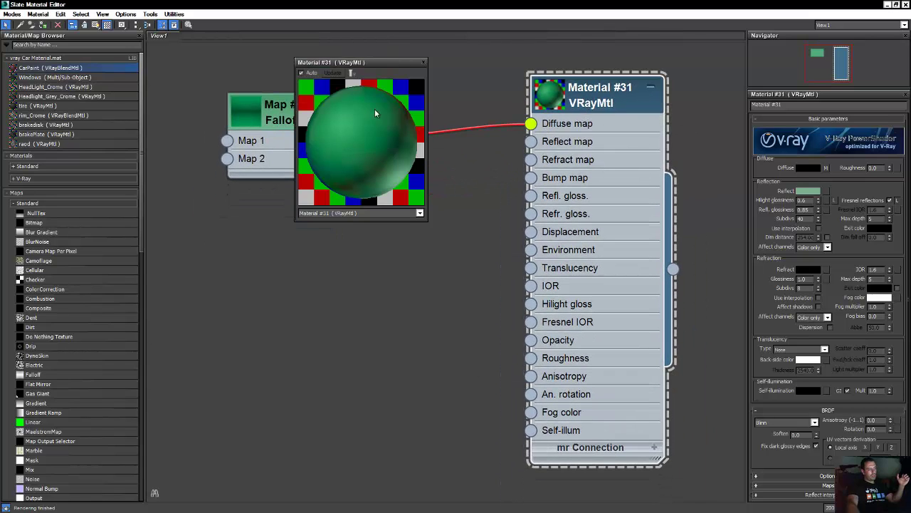
{"action": "left_click", "coordinate": [424, 62]}
{"action": "left_click", "coordinate": [650, 88]}
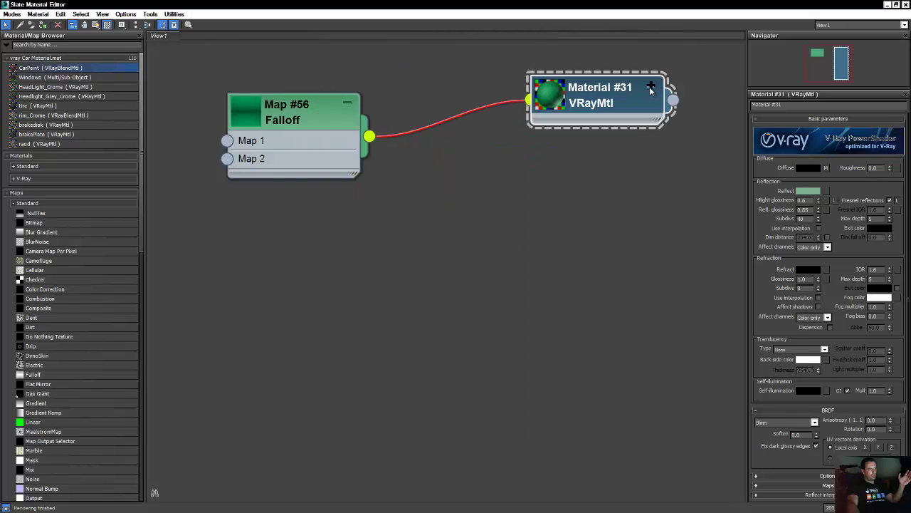
{"action": "left_click_drag", "start_coordinate": [315, 110], "coordinate": [371, 71]}
{"action": "middle_click_drag", "start_coordinate": [616, 91], "coordinate": [578, 129]}
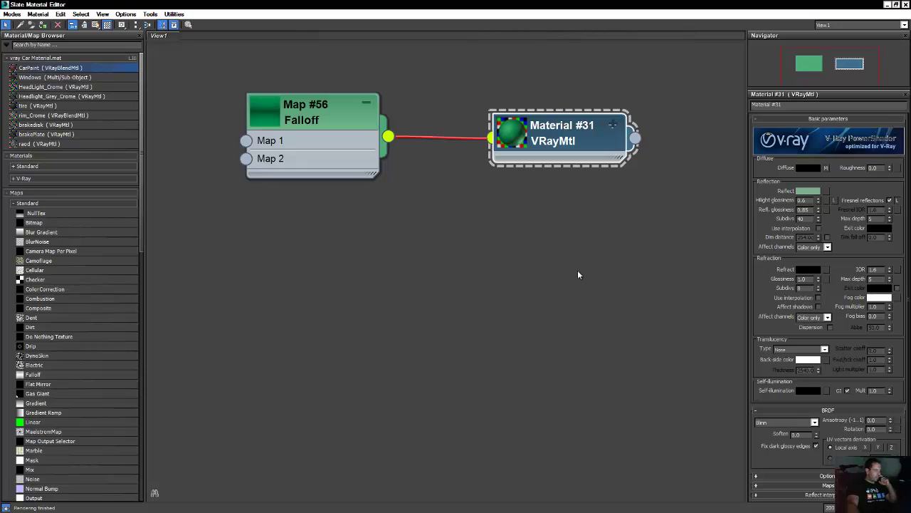
Add a new VRayMtl node, Material #32, below Material #31.
{"action": "right_click", "coordinate": [559, 206]}
{"action": "mouse_move", "coordinate": [590, 219]}
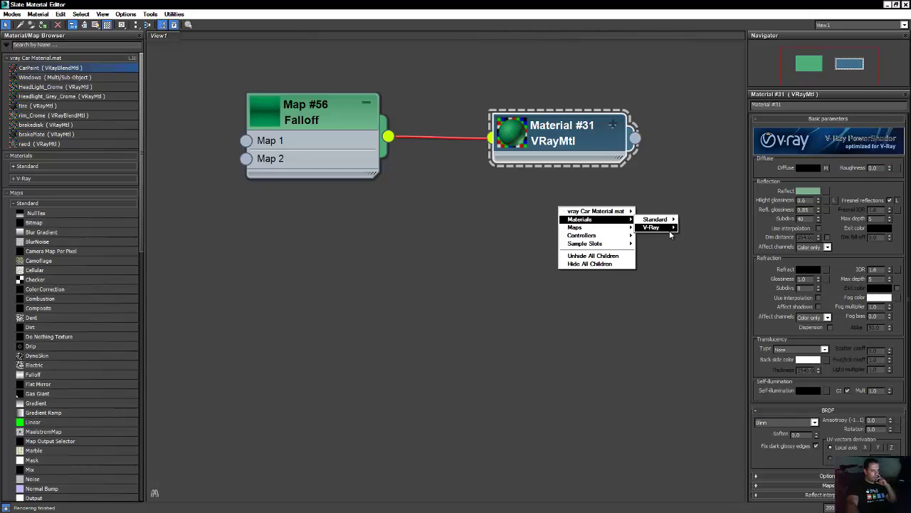
{"action": "mouse_move", "coordinate": [651, 228]}
{"action": "left_click", "coordinate": [697, 309]}
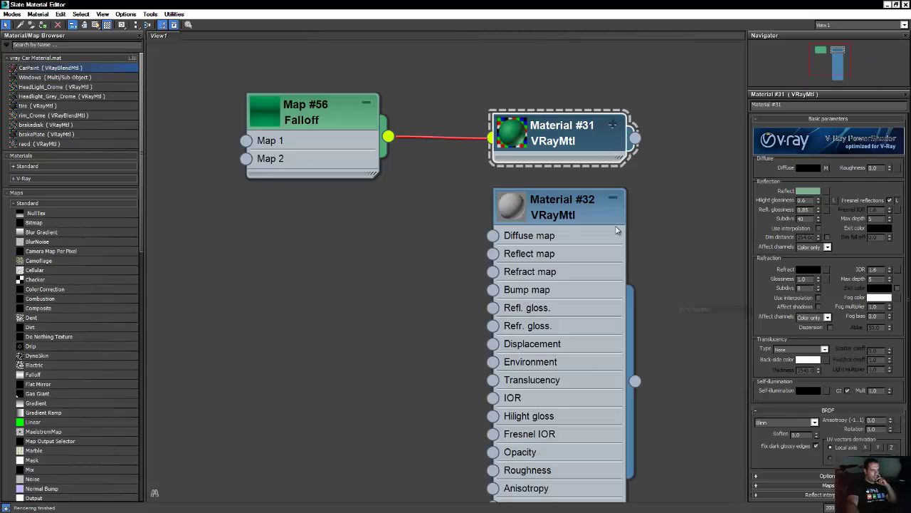
{"action": "left_click_drag", "start_coordinate": [597, 199], "coordinate": [622, 223]}
{"action": "left_click", "coordinate": [586, 223]}
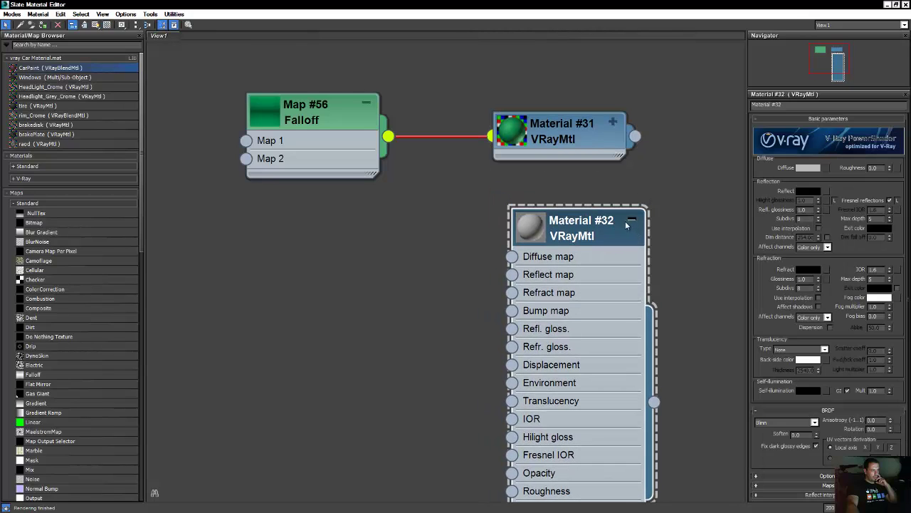
{"action": "left_click_drag", "start_coordinate": [562, 232], "coordinate": [562, 235]}
Set Material #32's Reflect colour to pure white (255, 255, 255).
{"action": "left_click", "coordinate": [806, 191]}
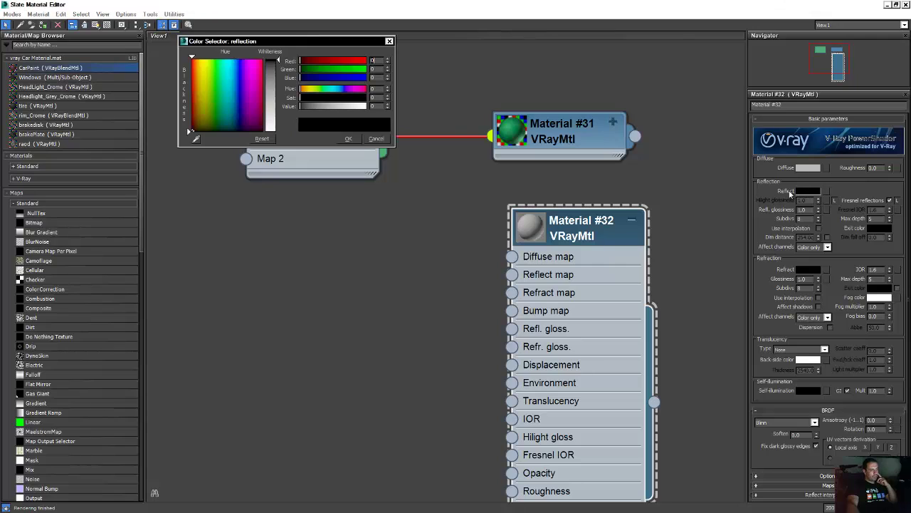
{"action": "left_click_drag", "start_coordinate": [274, 62], "coordinate": [273, 132]}
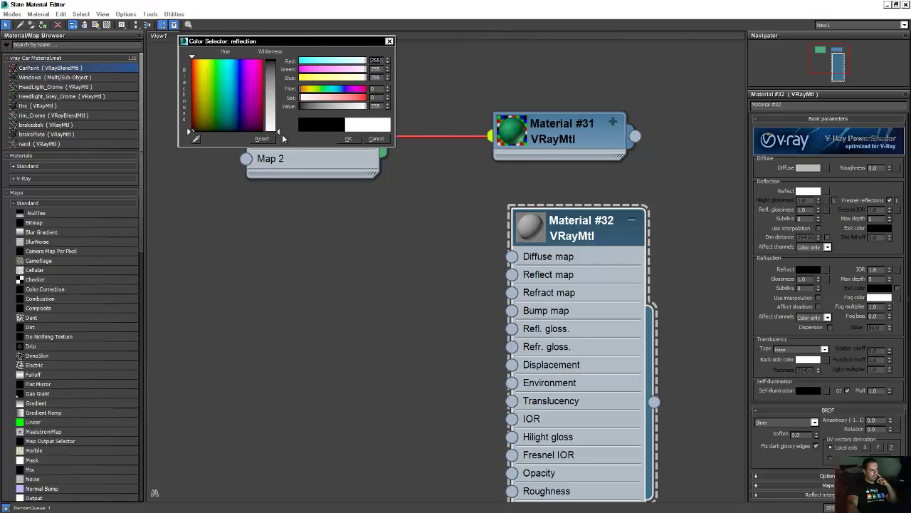
{"action": "left_click", "coordinate": [348, 140]}
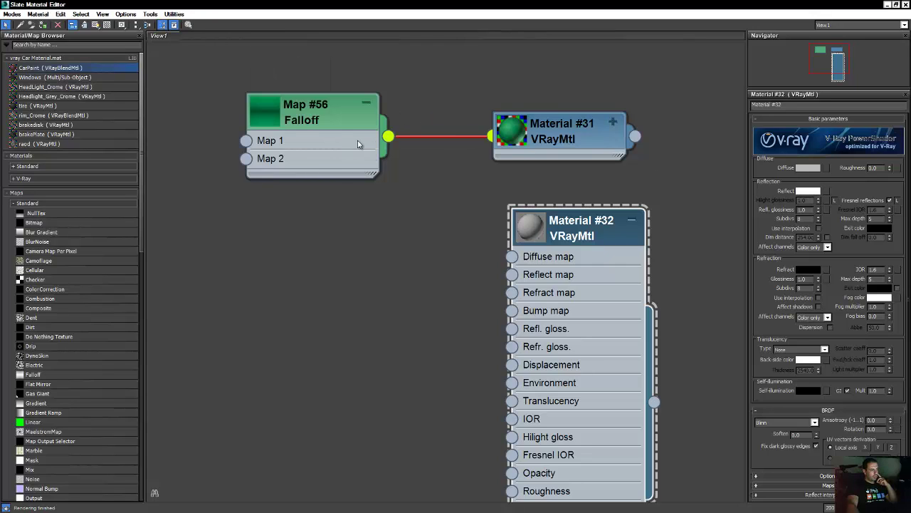
Open an enlarged floating preview of Material #32 and set Refl. glossiness to 0.92.
{"action": "right_click", "coordinate": [538, 230]}
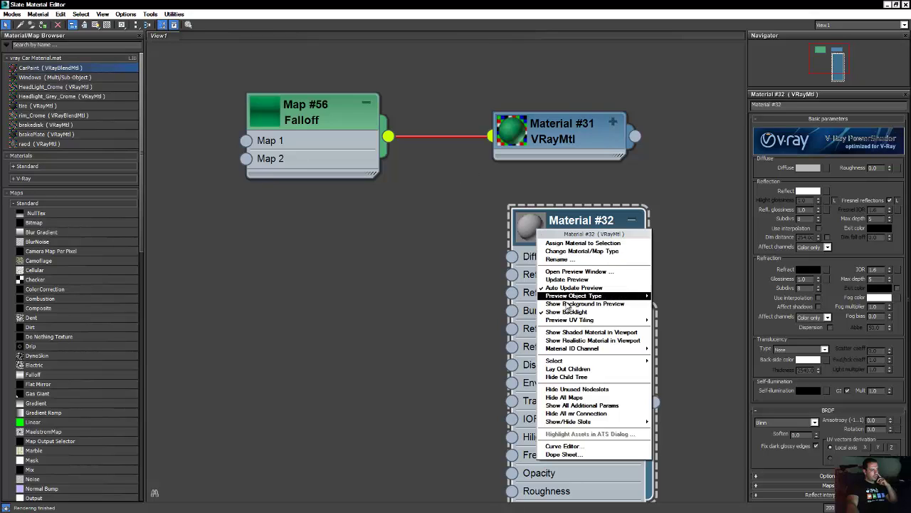
{"action": "left_click", "coordinate": [580, 272]}
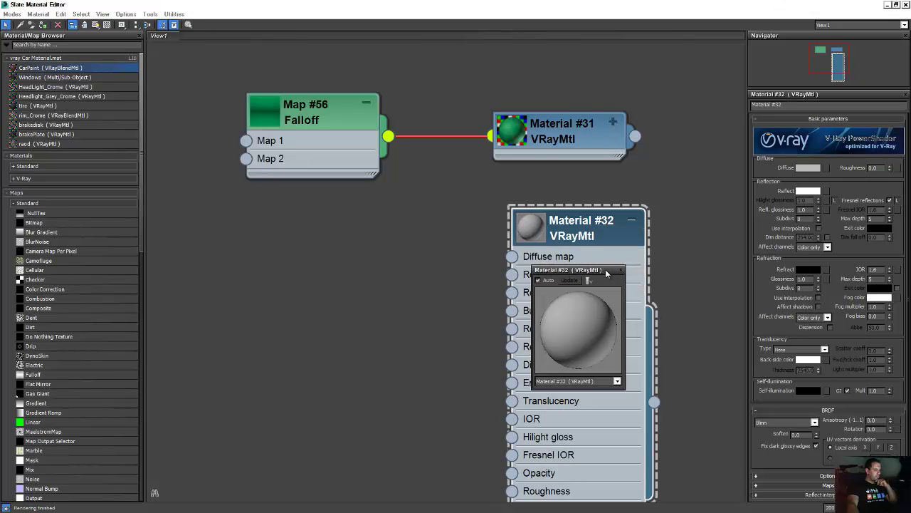
{"action": "left_click_drag", "start_coordinate": [576, 269], "coordinate": [407, 195]}
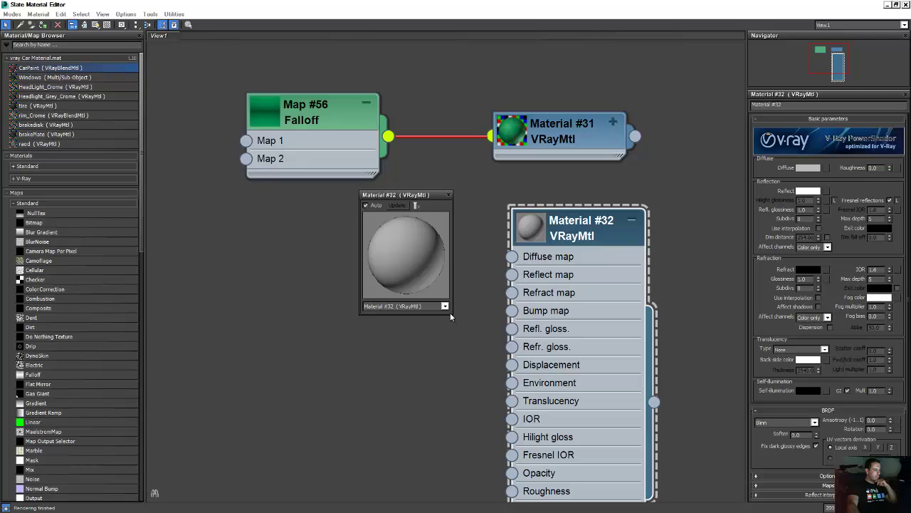
{"action": "left_click_drag", "start_coordinate": [450, 316], "coordinate": [505, 382]}
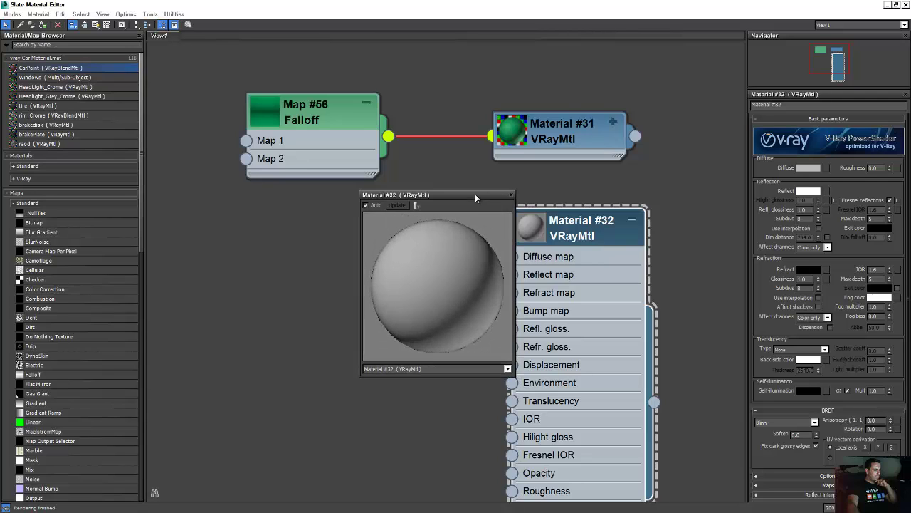
{"action": "left_click_drag", "start_coordinate": [475, 194], "coordinate": [254, 126]}
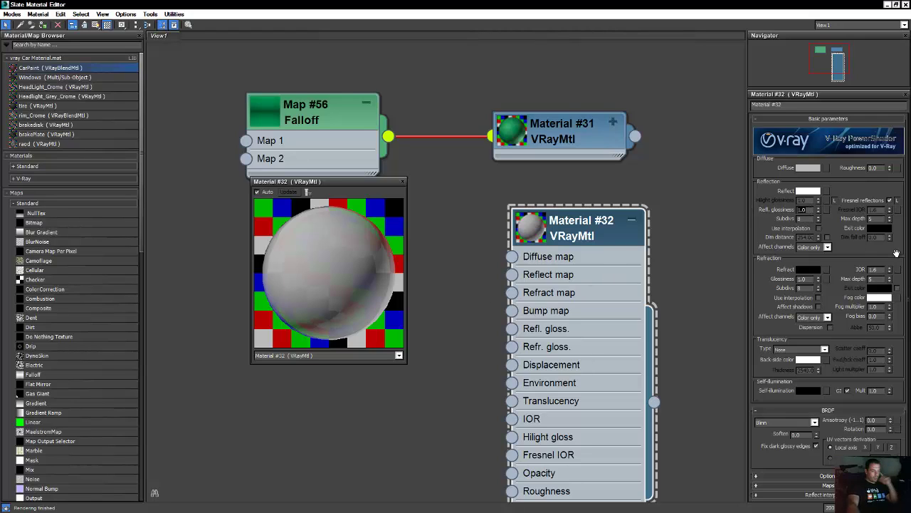
{"action": "key", "text": "BackSpace"}
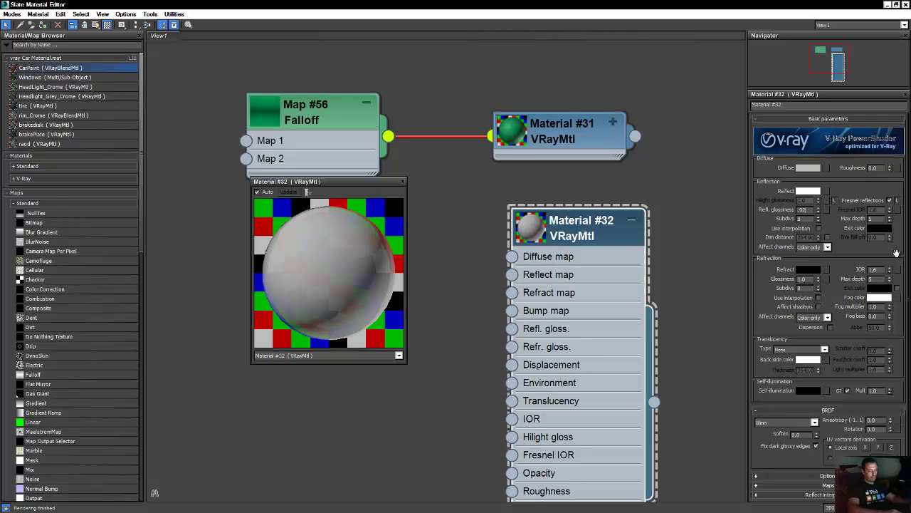
{"action": "key", "text": "Return"}
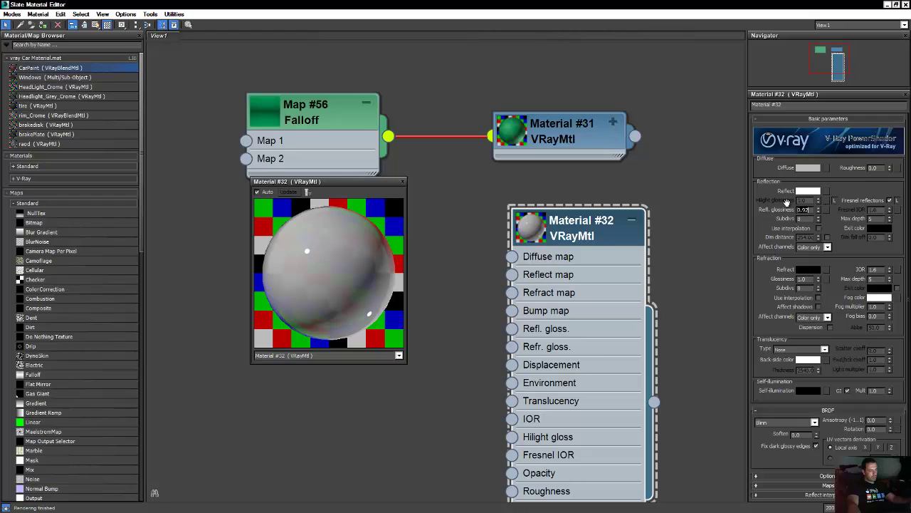
Unlock Hilight glossiness and set it to 0.85.
{"action": "left_click", "coordinate": [836, 200]}
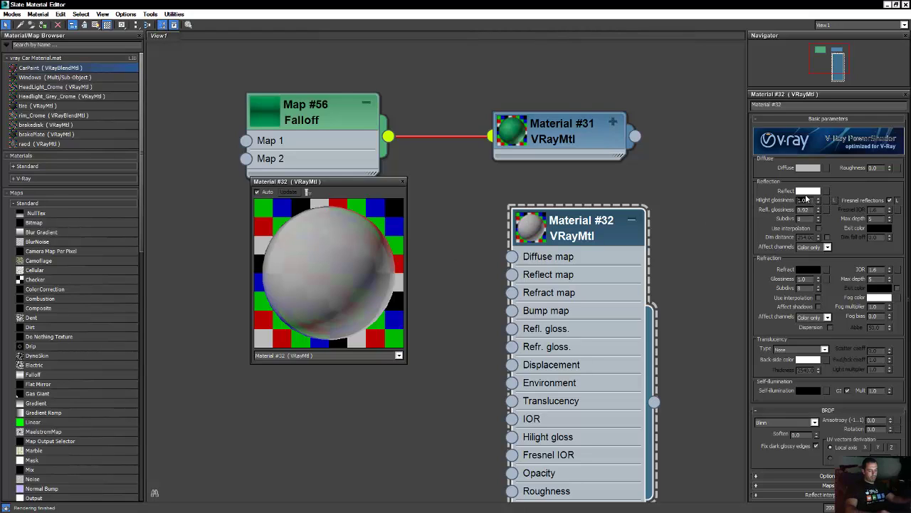
{"action": "double_click", "coordinate": [803, 200]}
{"action": "type", "text": "0.9"}
{"action": "key", "text": "Return"}
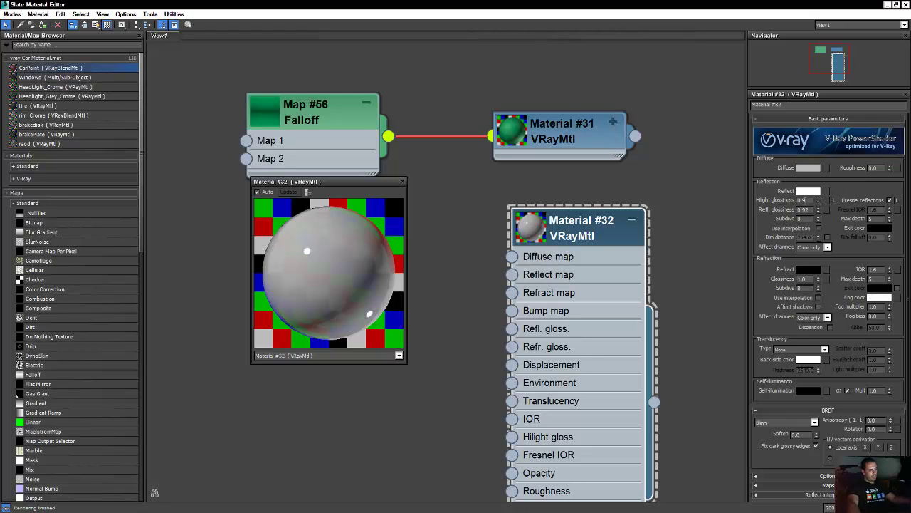
{"action": "key", "text": "BackSpace"}
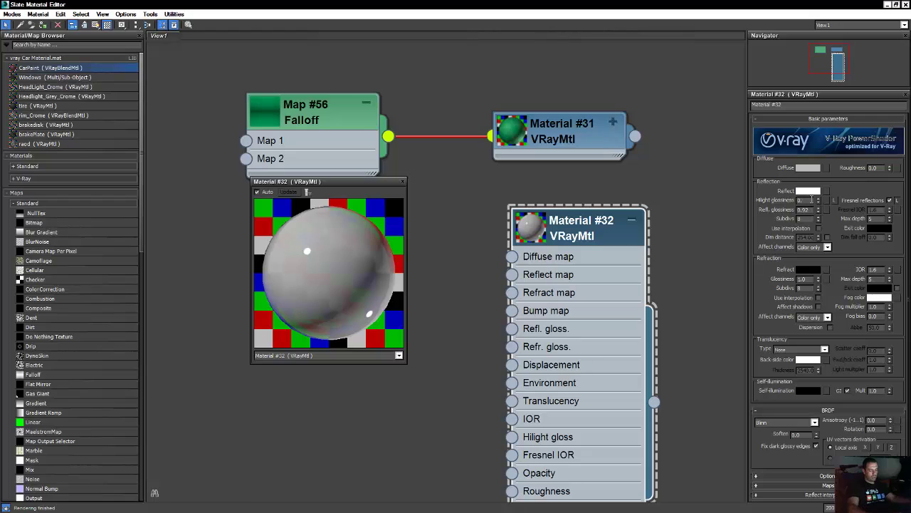
{"action": "type", "text": "85"}
{"action": "key", "text": "Return"}
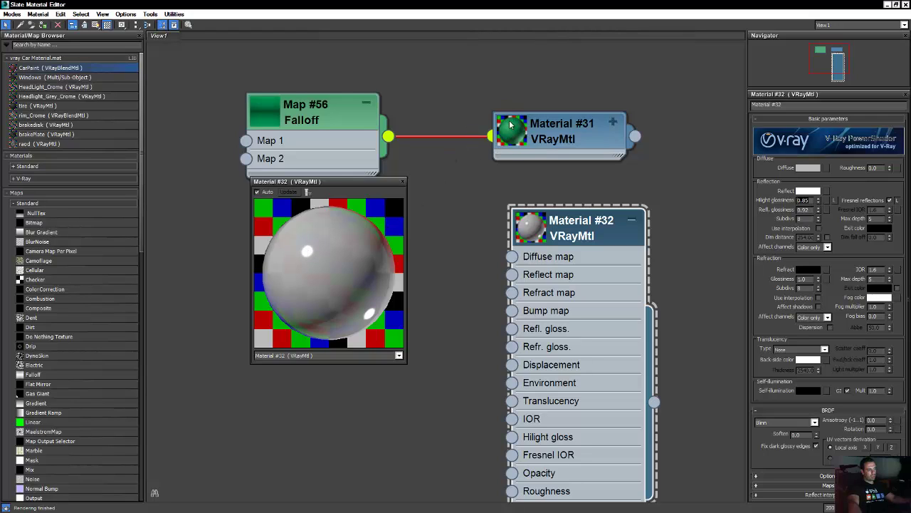
Close the floating preview and change Material #32's diffuse colour from grey to black.
{"action": "left_click", "coordinate": [402, 183]}
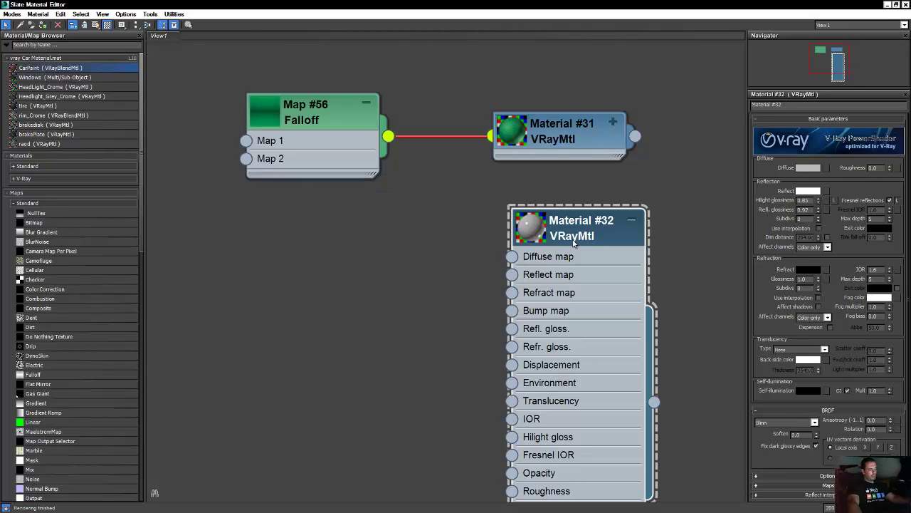
{"action": "left_click_drag", "start_coordinate": [570, 227], "coordinate": [532, 207]}
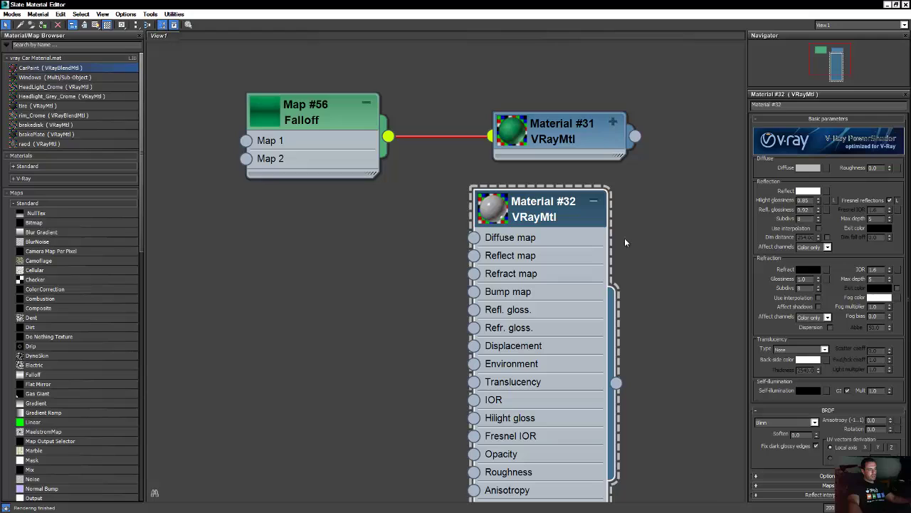
{"action": "left_click", "coordinate": [811, 169]}
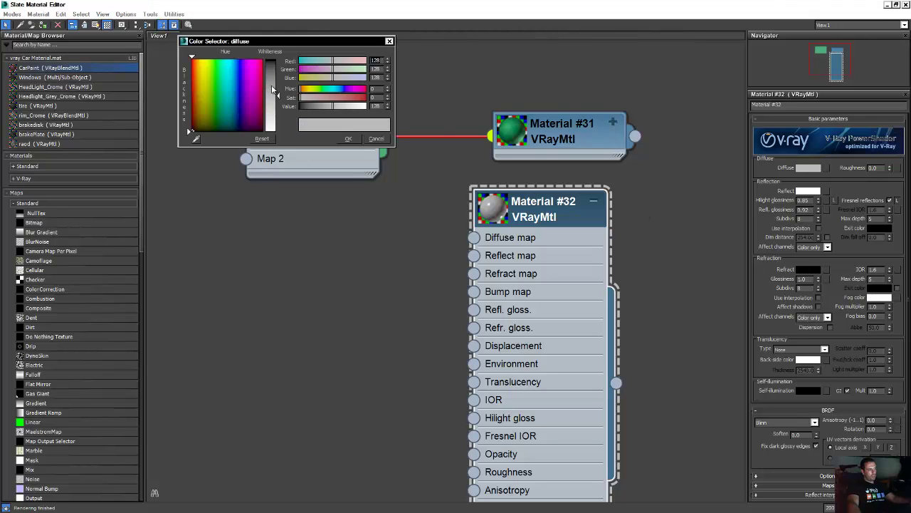
{"action": "left_click_drag", "start_coordinate": [275, 91], "coordinate": [274, 131]}
{"action": "left_click", "coordinate": [345, 138]}
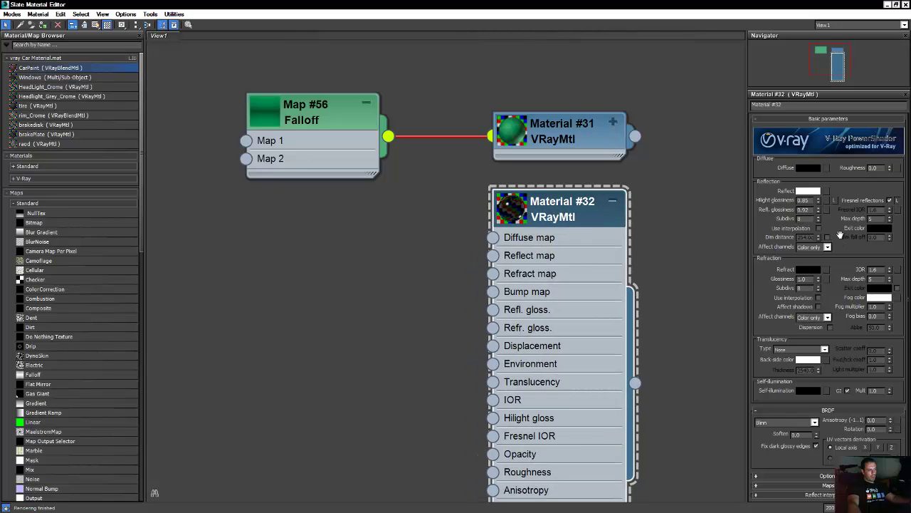
{"action": "scroll", "coordinate": [843, 233], "scroll_direction": "down", "scroll_amount": 2}
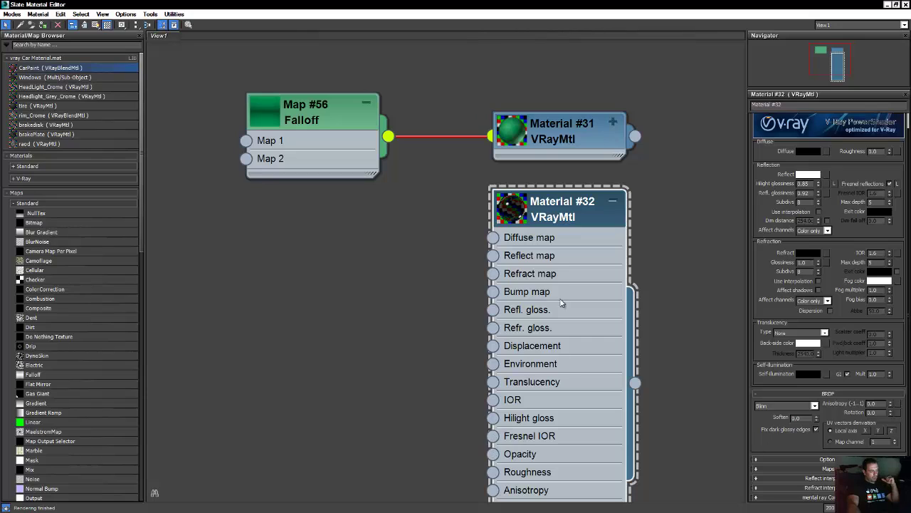
Plug a new Noise map (Map #57) into Material #32's Bump slot with size 1.0.
{"action": "left_click_drag", "start_coordinate": [573, 189], "coordinate": [573, 169]}
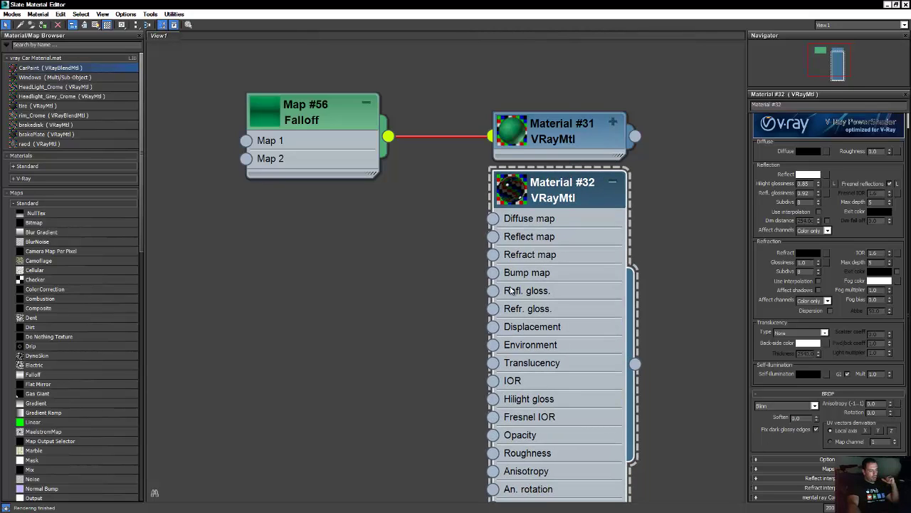
{"action": "left_click_drag", "start_coordinate": [493, 272], "coordinate": [350, 260]}
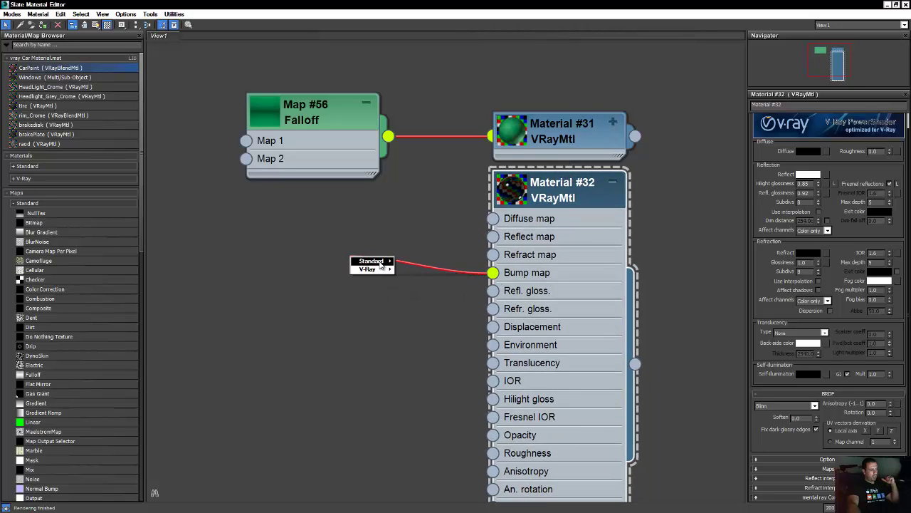
{"action": "mouse_move", "coordinate": [384, 262]}
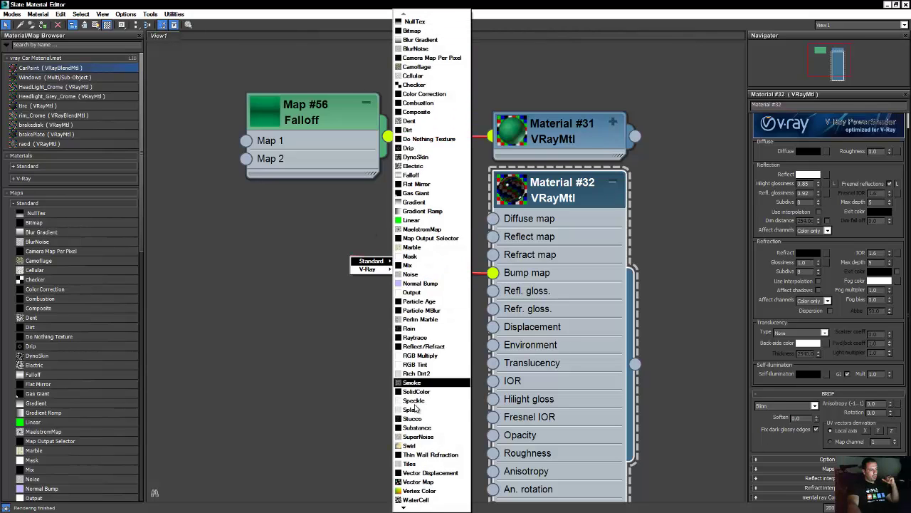
{"action": "left_click", "coordinate": [411, 274]}
{"action": "left_click_drag", "start_coordinate": [362, 271], "coordinate": [304, 254]}
{"action": "double_click", "coordinate": [303, 253]}
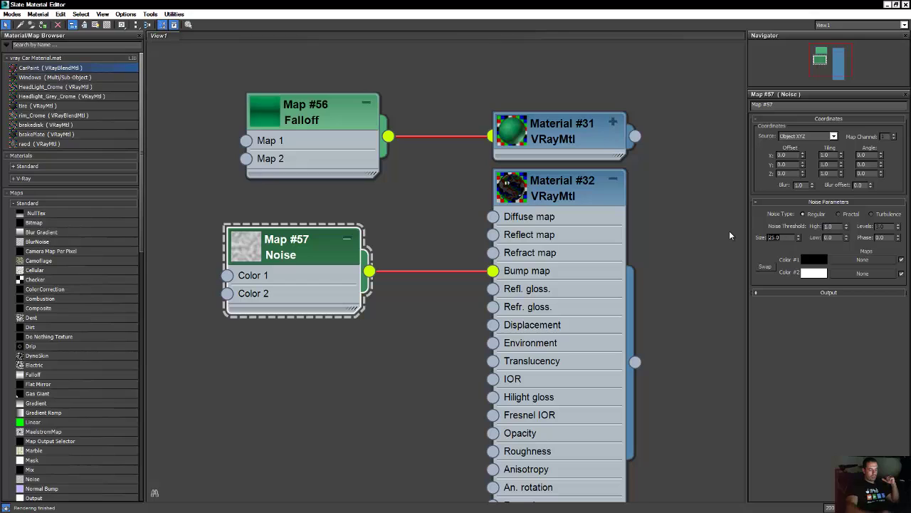
{"action": "type", "text": "1"}
{"action": "key", "text": "Return"}
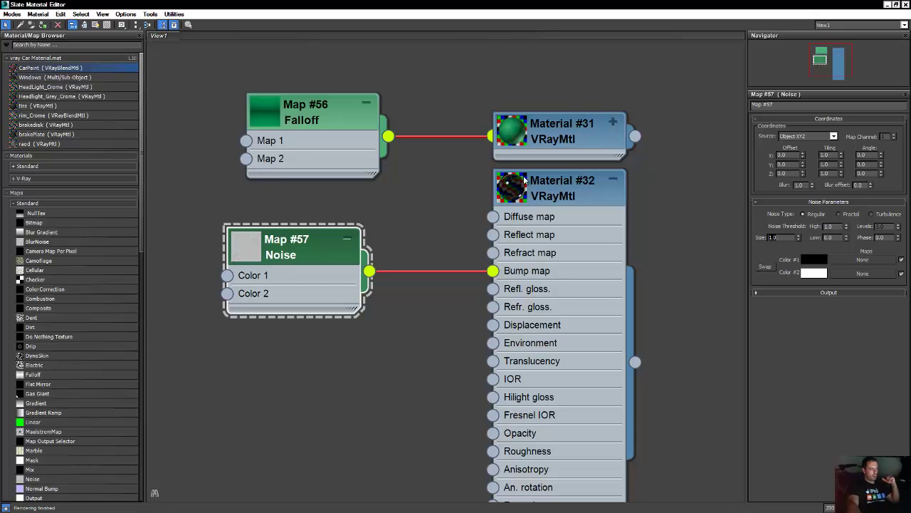
Open an enlarged floating preview of Material #32 beside the Noise node.
{"action": "right_click", "coordinate": [527, 183]}
{"action": "left_click", "coordinate": [556, 227]}
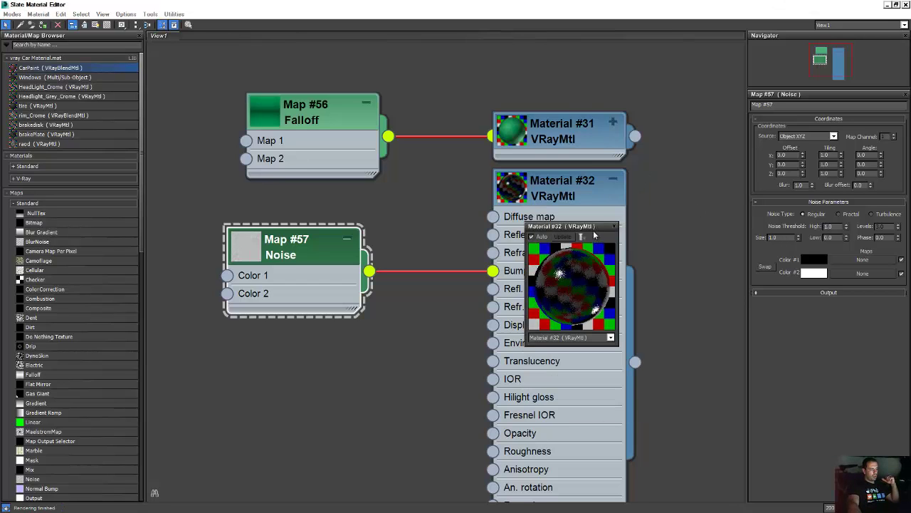
{"action": "left_click_drag", "start_coordinate": [570, 226], "coordinate": [405, 190]}
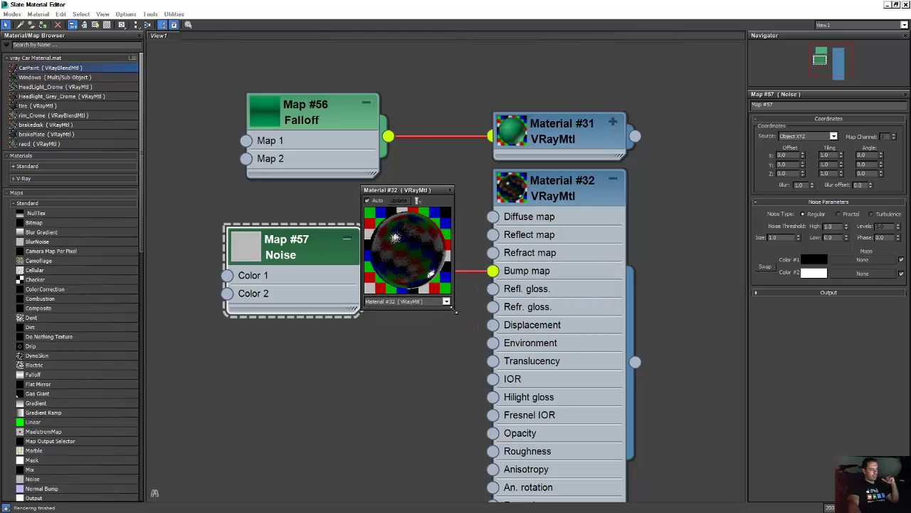
{"action": "left_click_drag", "start_coordinate": [454, 316], "coordinate": [527, 384]}
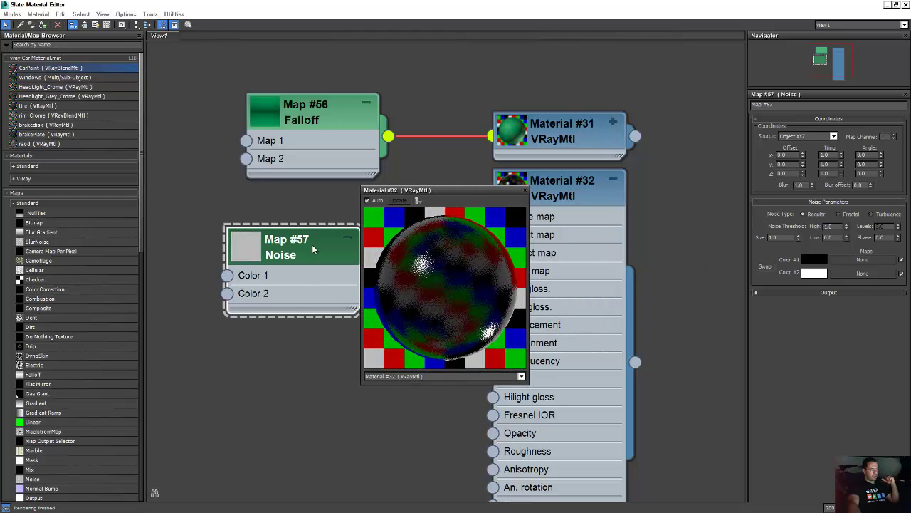
Set Material #32's Bump amount to 0.1 in the Maps rollout and close the preview.
{"action": "double_click", "coordinate": [562, 180]}
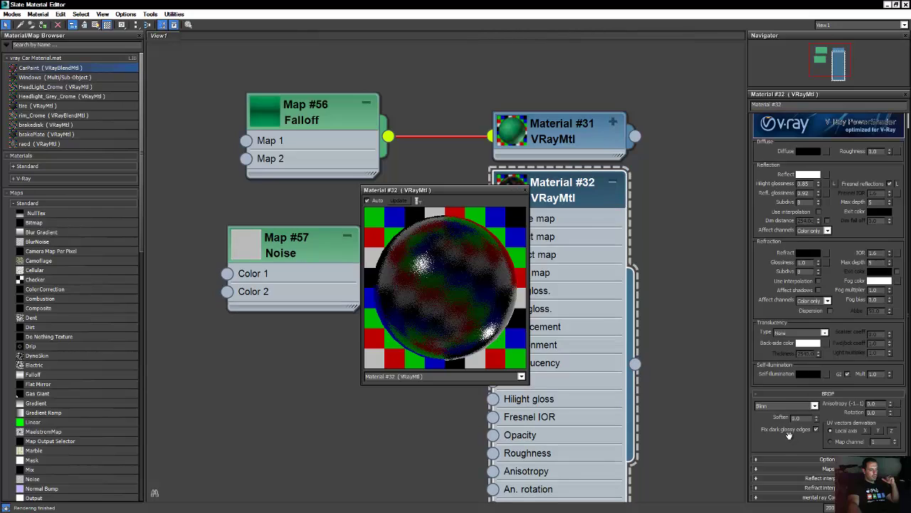
{"action": "left_click", "coordinate": [770, 472]}
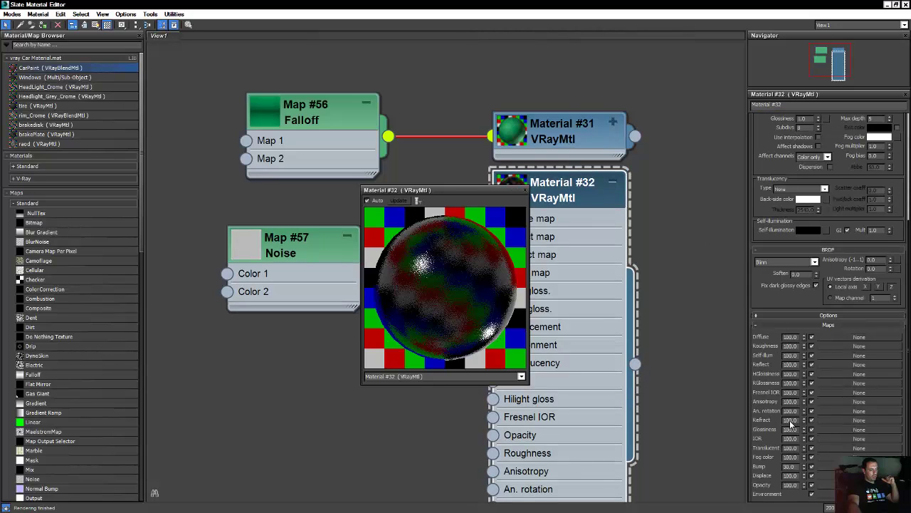
{"action": "type", "text": "1.0"}
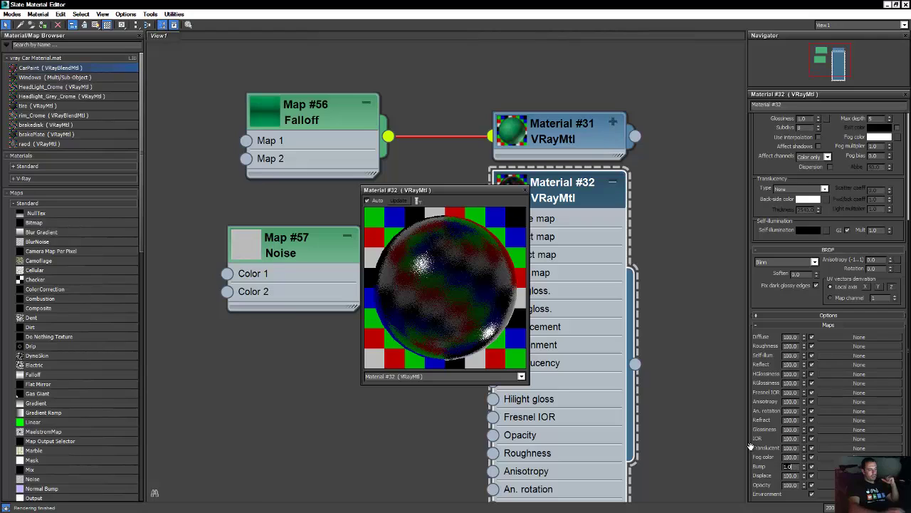
{"action": "key", "text": "Return"}
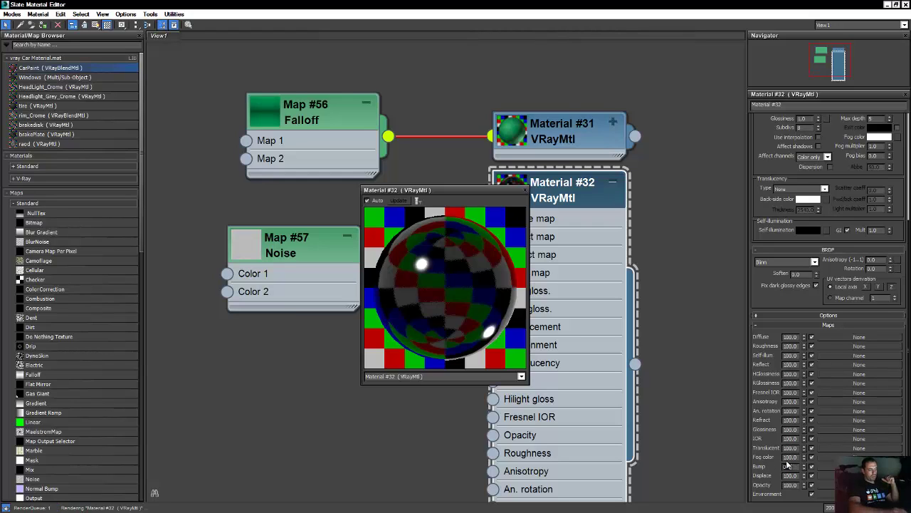
{"action": "double_click", "coordinate": [788, 464]}
{"action": "type", "text": "0.5"}
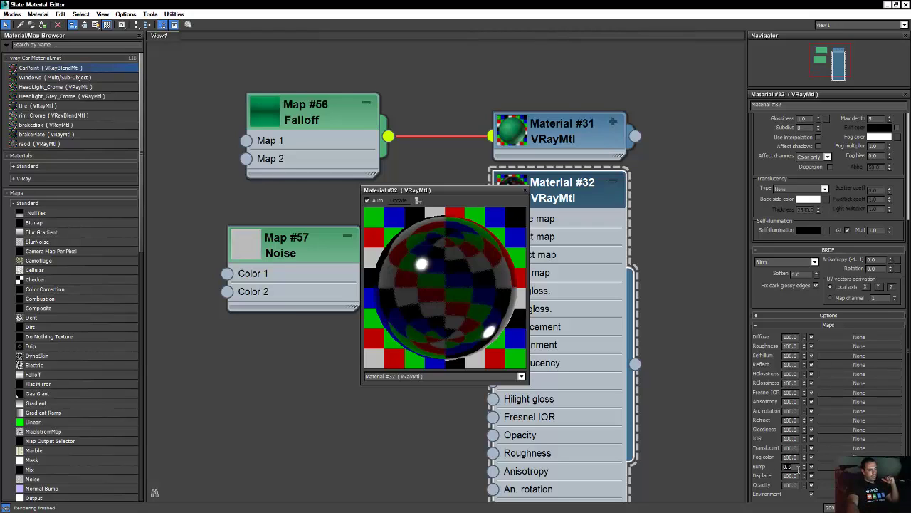
{"action": "key", "text": "BackSpace"}
{"action": "key", "text": "BackSpace"}
{"action": "key", "text": "BackSpace"}
{"action": "type", "text": "0.1"}
{"action": "key", "text": "Return"}
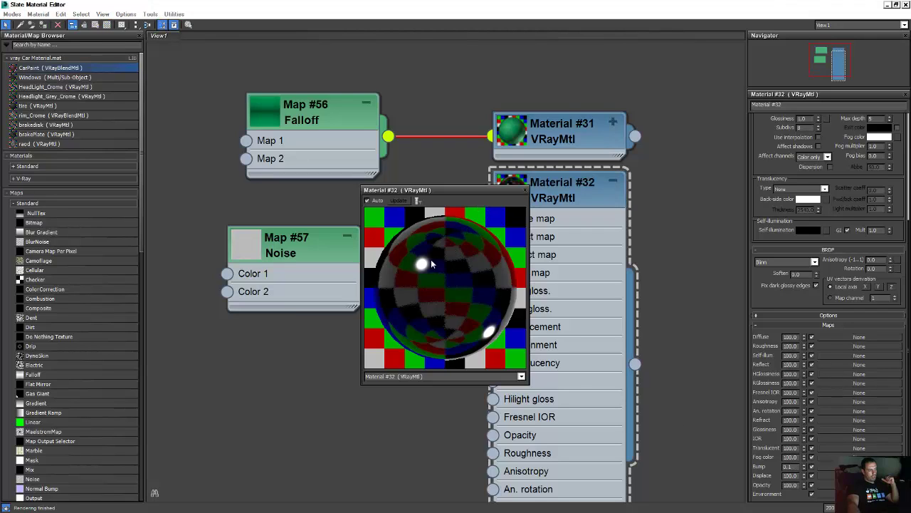
{"action": "left_click", "coordinate": [526, 190]}
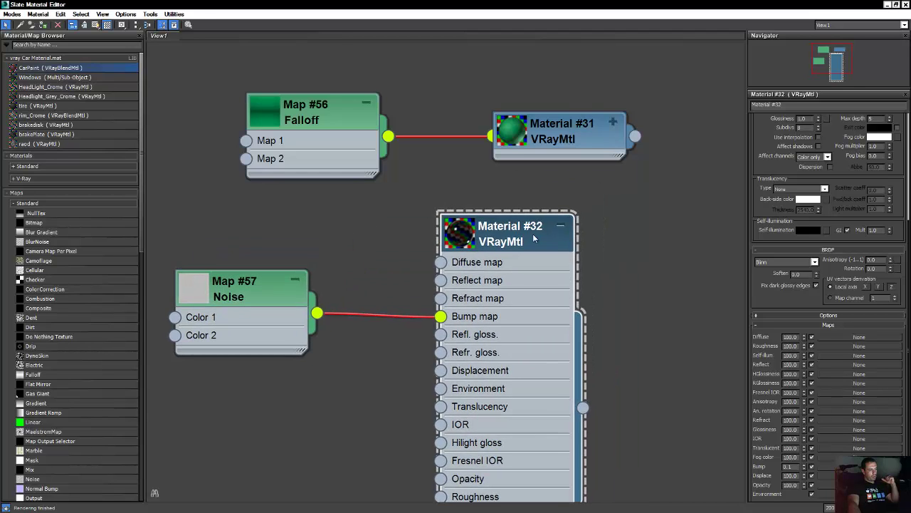
Collapse Material #32 and add a new VRayBlendMtl node (Material #33) to the view.
{"action": "left_click", "coordinate": [562, 226]}
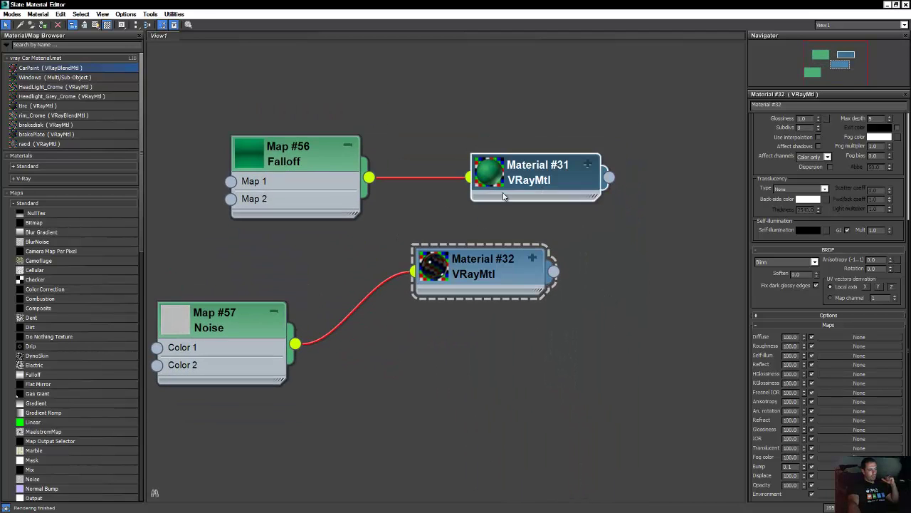
{"action": "right_click", "coordinate": [670, 124]}
{"action": "mouse_move", "coordinate": [709, 140]}
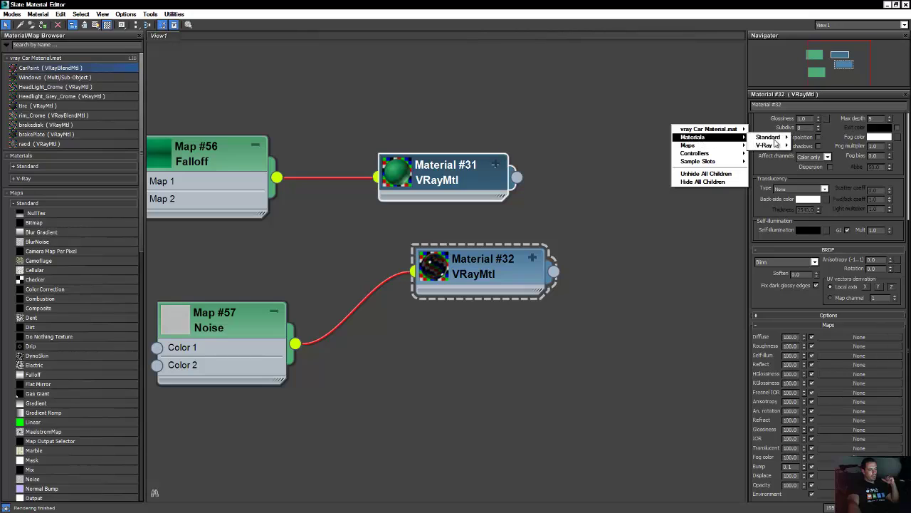
{"action": "mouse_move", "coordinate": [764, 146]}
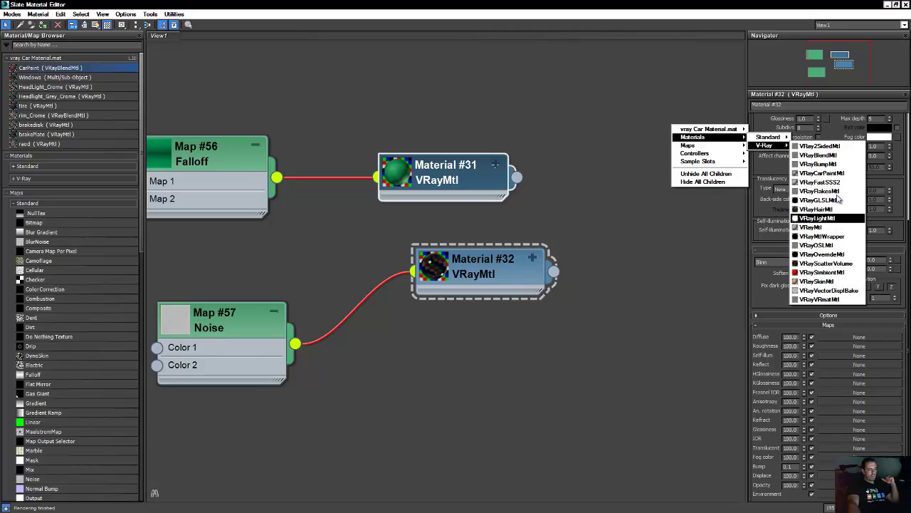
{"action": "left_click", "coordinate": [819, 154]}
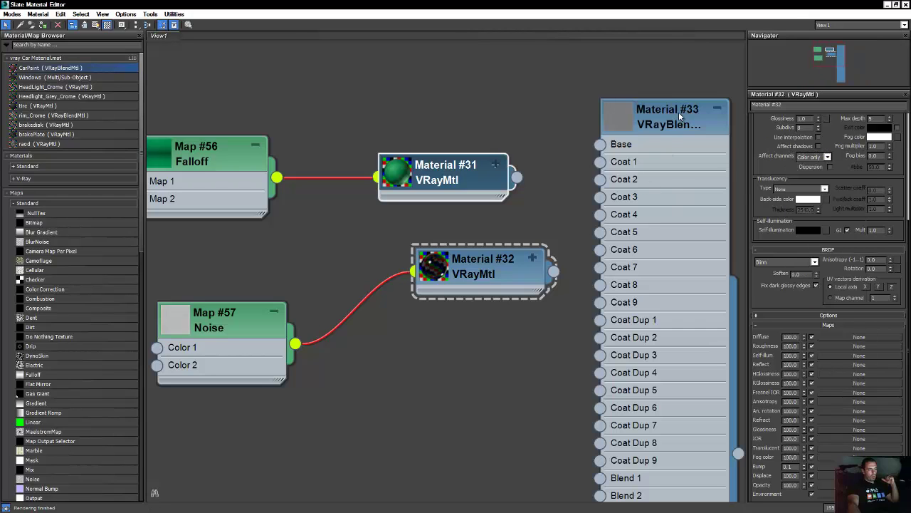
{"action": "left_click_drag", "start_coordinate": [679, 111], "coordinate": [662, 206]}
{"action": "middle_click_drag", "start_coordinate": [662, 207], "coordinate": [633, 215]}
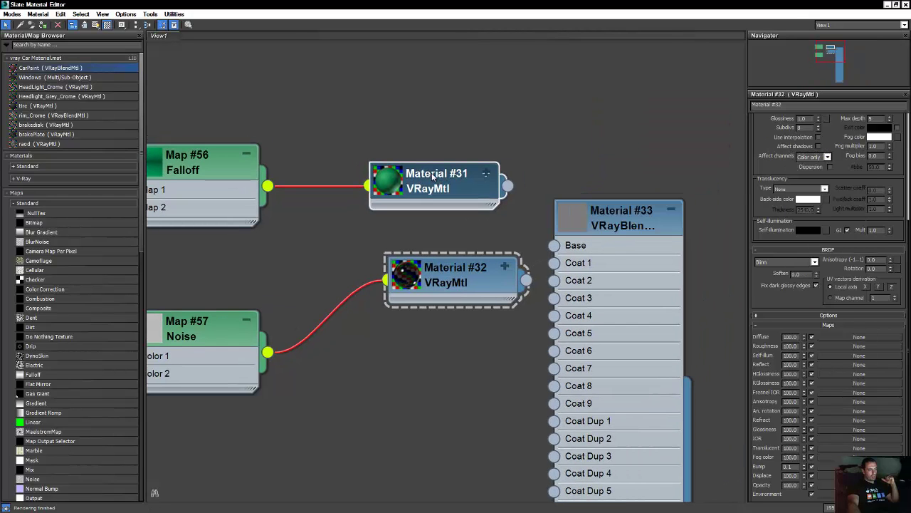
Rename Material #31 to 'caot1' and Material #32 to 'flakes', then collapse the blend node.
{"action": "double_click", "coordinate": [438, 176]}
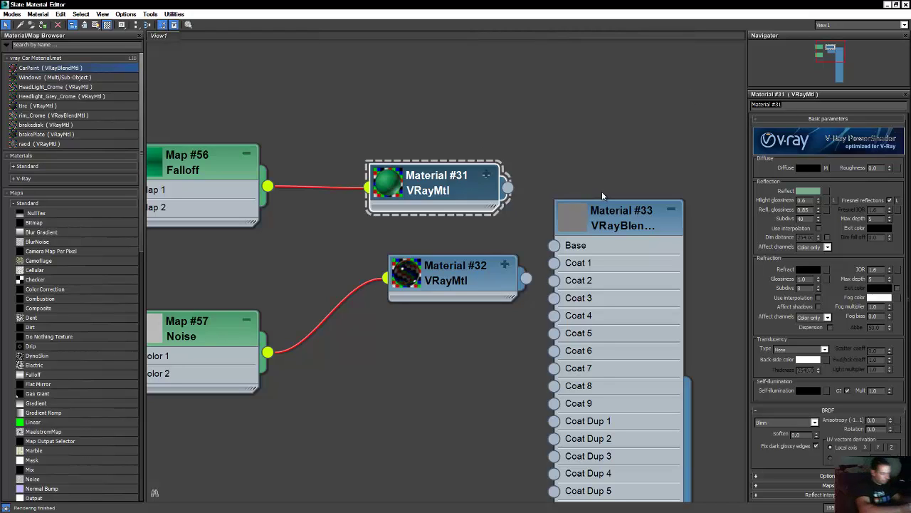
{"action": "type", "text": "cao"}
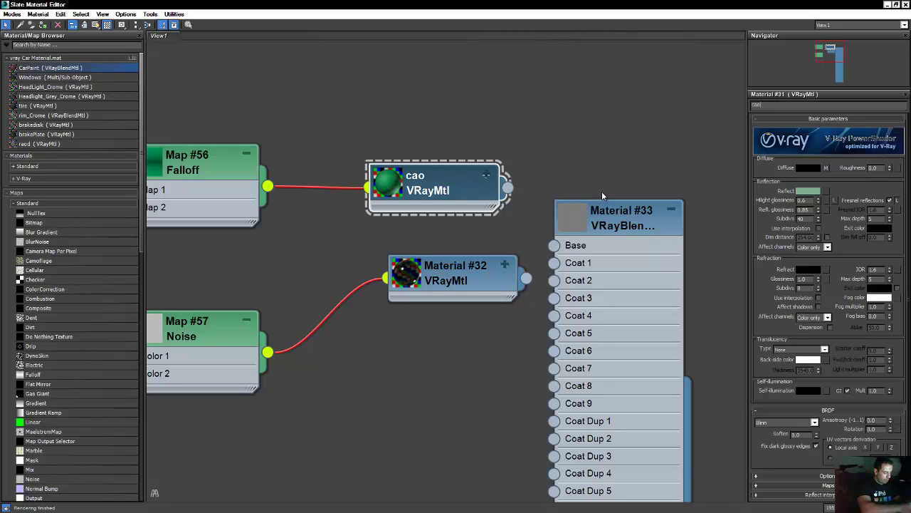
{"action": "type", "text": "t1"}
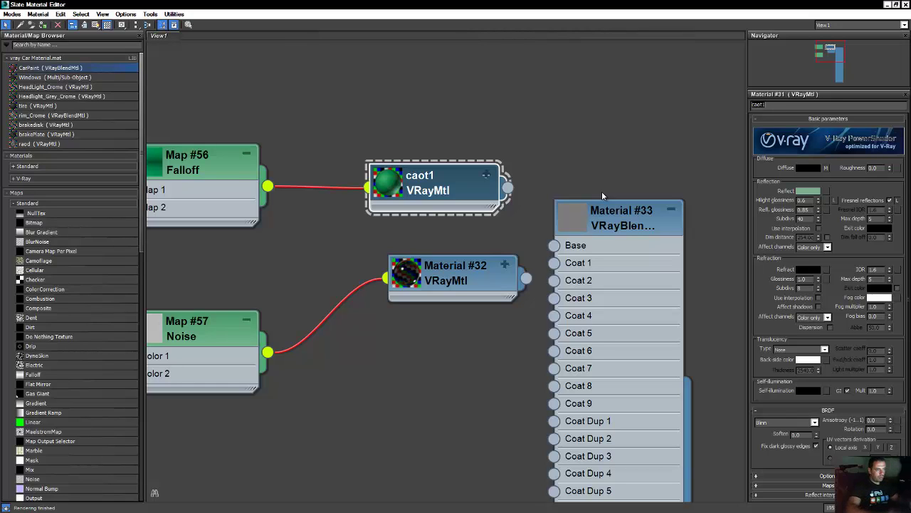
{"action": "left_click", "coordinate": [481, 278]}
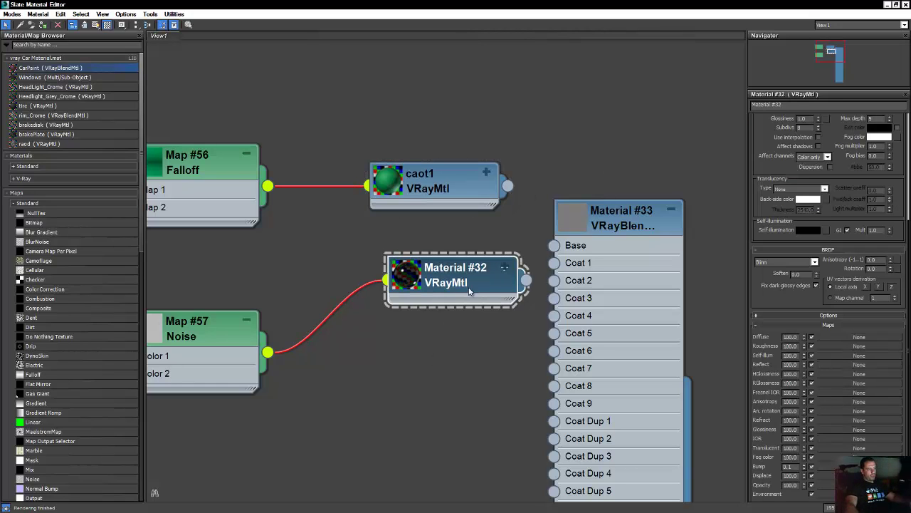
{"action": "left_click_drag", "start_coordinate": [491, 288], "coordinate": [473, 289]}
{"action": "double_click", "coordinate": [729, 107]}
{"action": "type", "text": "flakes"}
{"action": "left_click_drag", "start_coordinate": [621, 228], "coordinate": [658, 185]}
{"action": "left_click", "coordinate": [695, 124]}
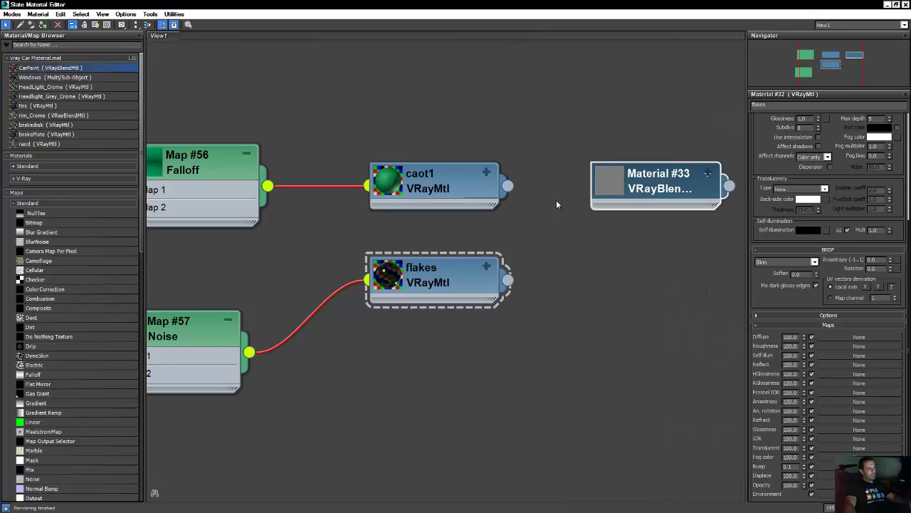
Wire caot1 into Material #33's Base slot and flakes into its Coat 1 slot.
{"action": "left_click", "coordinate": [708, 173]}
{"action": "left_click", "coordinate": [669, 188]}
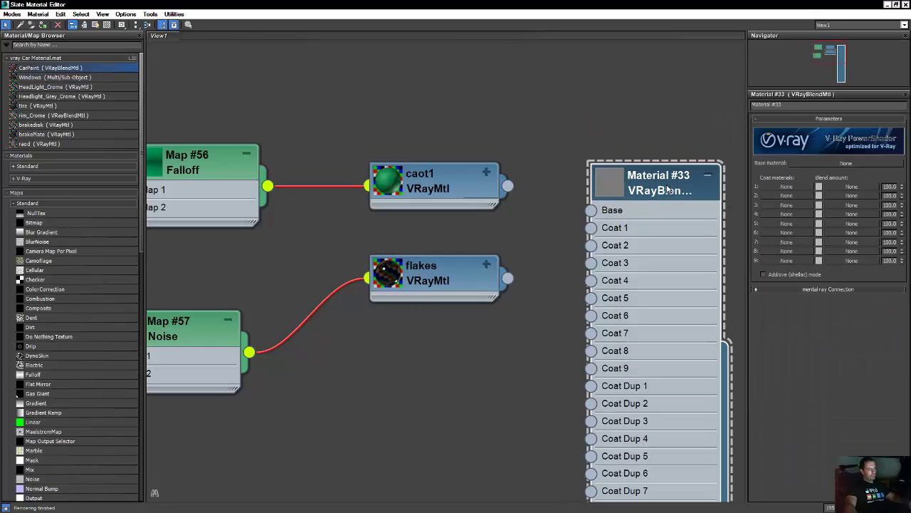
{"action": "left_click_drag", "start_coordinate": [506, 185], "coordinate": [590, 210]}
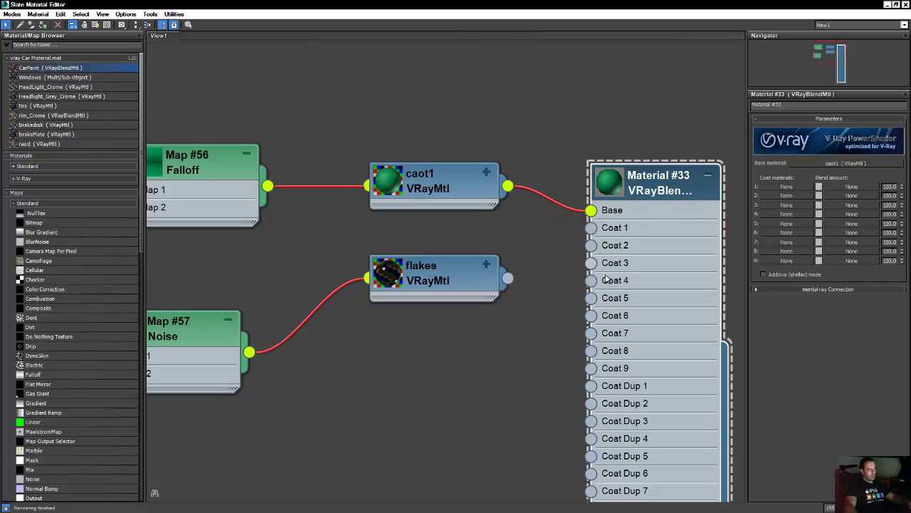
{"action": "left_click", "coordinate": [432, 280]}
{"action": "left_click_drag", "start_coordinate": [507, 278], "coordinate": [591, 227]}
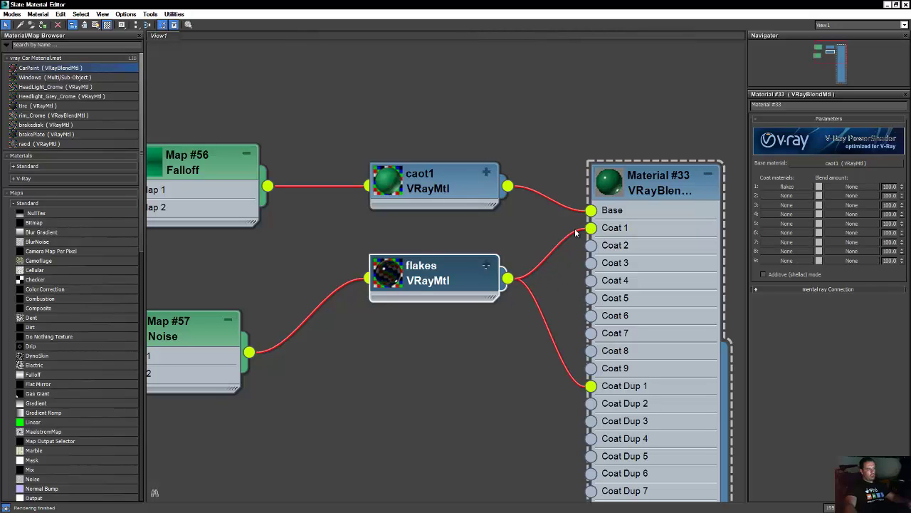
Preview the blend material enlarged on a checkered background, then close the preview.
{"action": "right_click", "coordinate": [619, 187]}
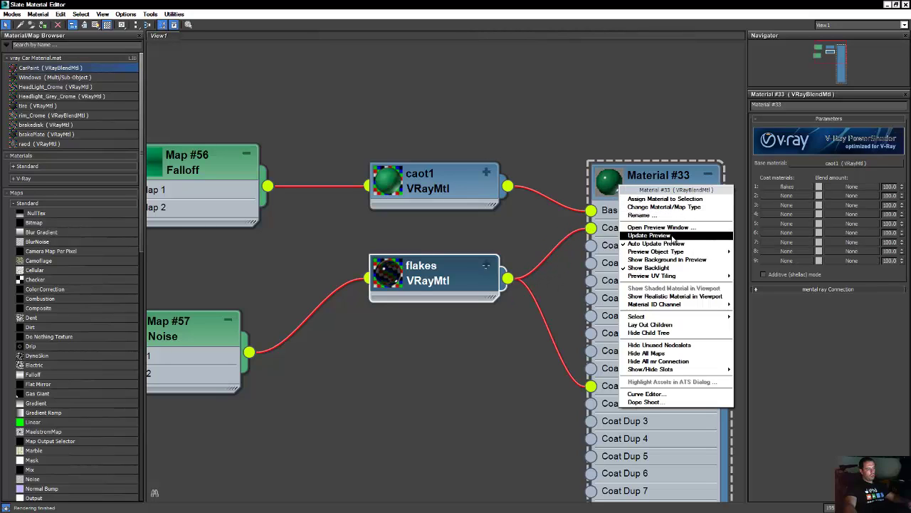
{"action": "left_click", "coordinate": [673, 228]}
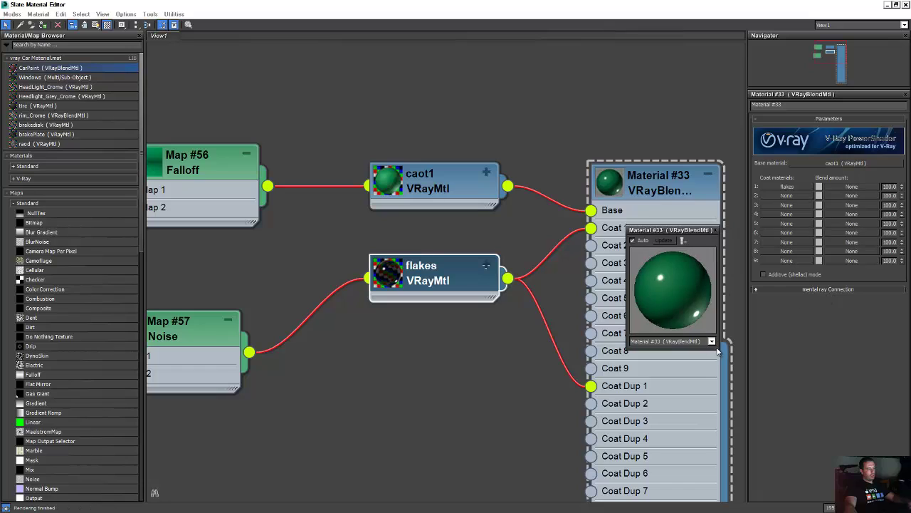
{"action": "left_click_drag", "start_coordinate": [679, 232], "coordinate": [452, 137]}
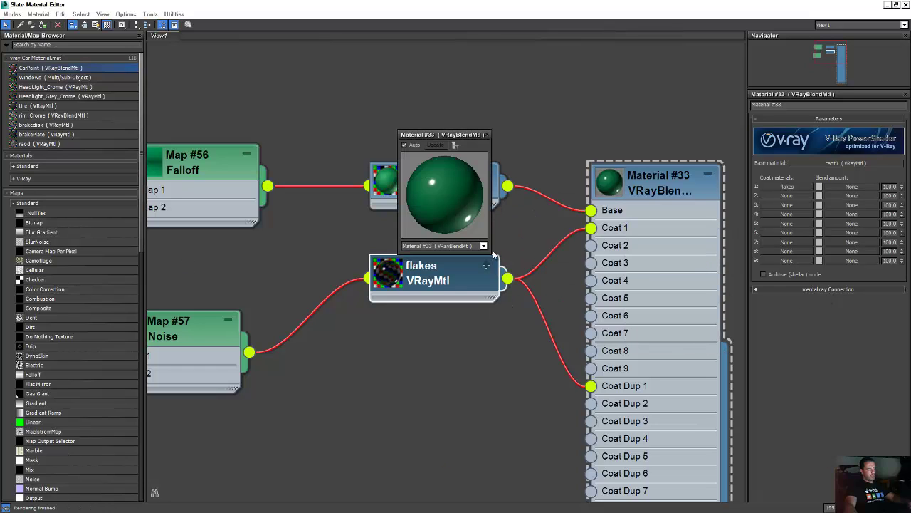
{"action": "left_click_drag", "start_coordinate": [490, 252], "coordinate": [602, 364]}
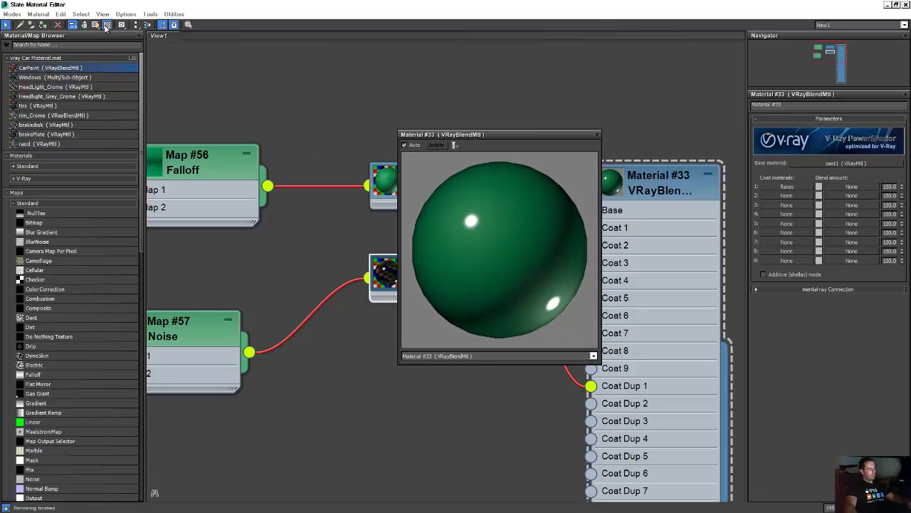
{"action": "left_click", "coordinate": [671, 197]}
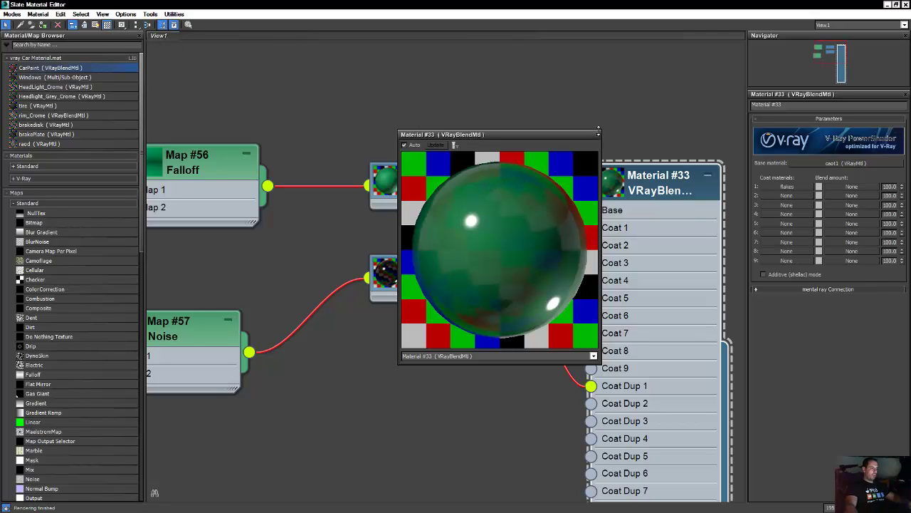
{"action": "left_click", "coordinate": [598, 135]}
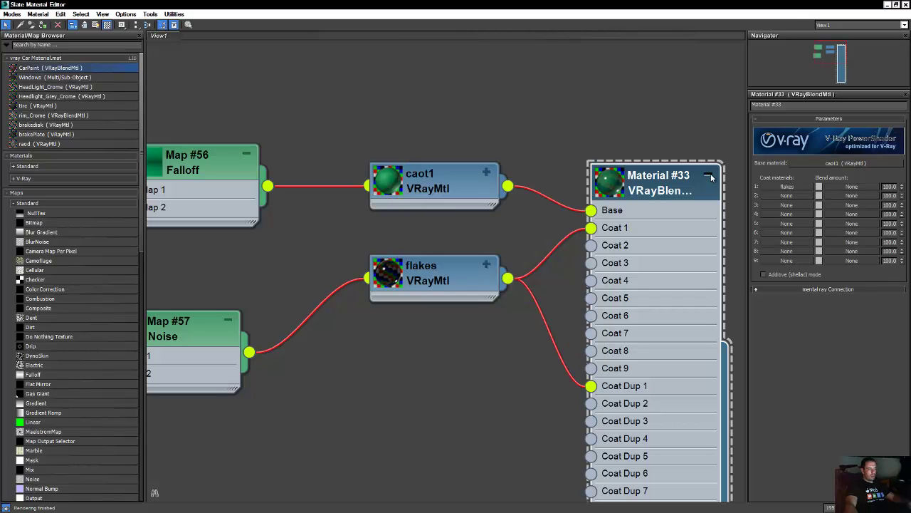
Collapse the blend node and rename Material #33 to 'CarShader'.
{"action": "middle_click_drag", "start_coordinate": [678, 178], "coordinate": [700, 202]}
{"action": "left_click", "coordinate": [680, 94]}
{"action": "left_click", "coordinate": [784, 105]}
{"action": "type", "text": "Car"}
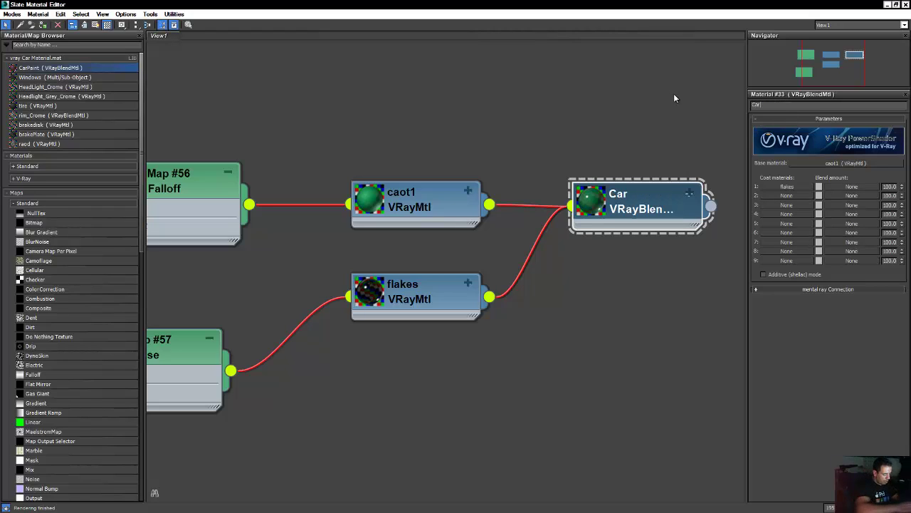
{"action": "type", "text": "Shader"}
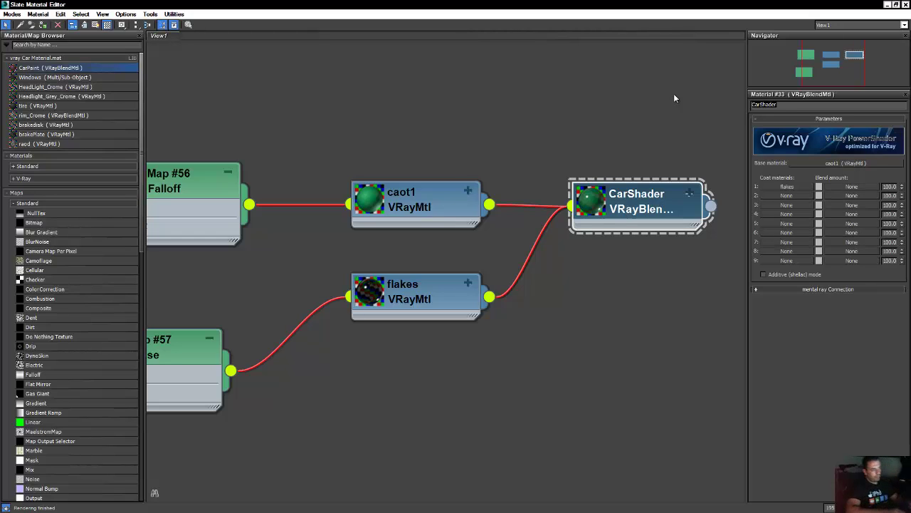
Shrink and reposition the Slate Material Editor to uncover the sphere with CarShader visible.
{"action": "left_click_drag", "start_coordinate": [640, 4], "coordinate": [561, 46]}
{"action": "middle_click_drag", "start_coordinate": [538, 167], "coordinate": [419, 169]}
{"action": "middle_click_drag", "start_coordinate": [612, 108], "coordinate": [553, 101]}
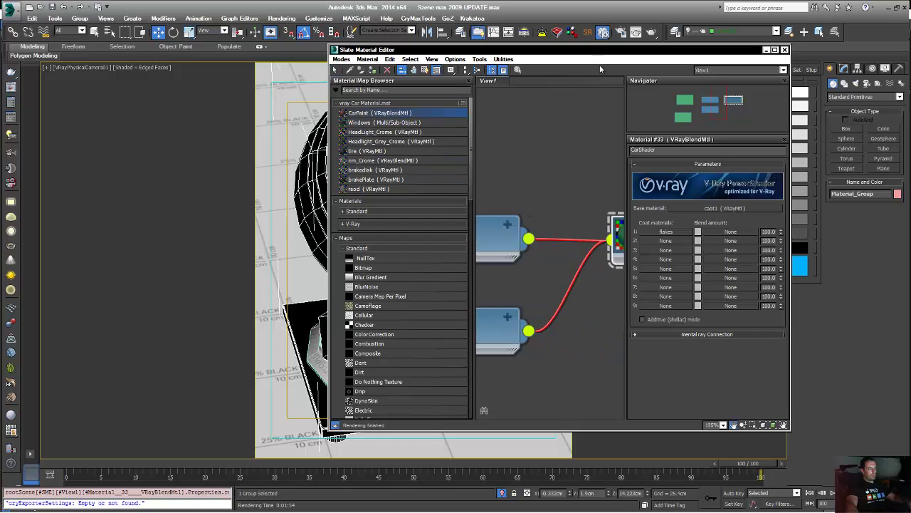
{"action": "middle_click_drag", "start_coordinate": [580, 140], "coordinate": [606, 140]}
{"action": "left_click_drag", "start_coordinate": [473, 50], "coordinate": [650, 77]}
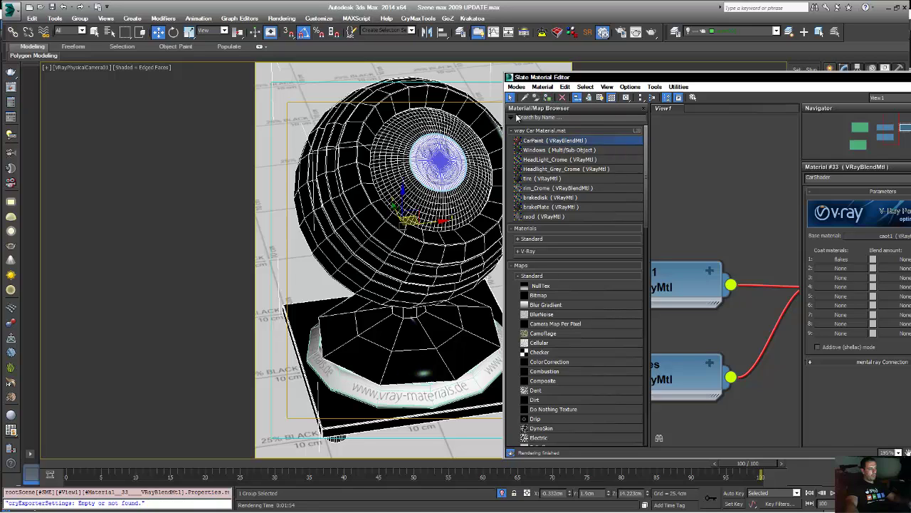
{"action": "middle_click_drag", "start_coordinate": [762, 211], "coordinate": [712, 260]}
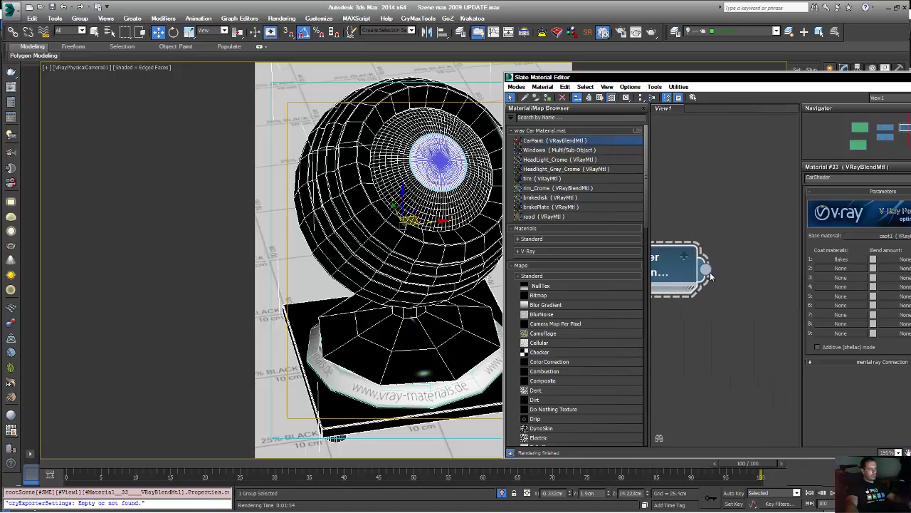
Assign CarShader to the selected sphere and close the Slate Material Editor.
{"action": "left_click_drag", "start_coordinate": [705, 268], "coordinate": [340, 237]}
{"action": "left_click", "coordinate": [427, 259]}
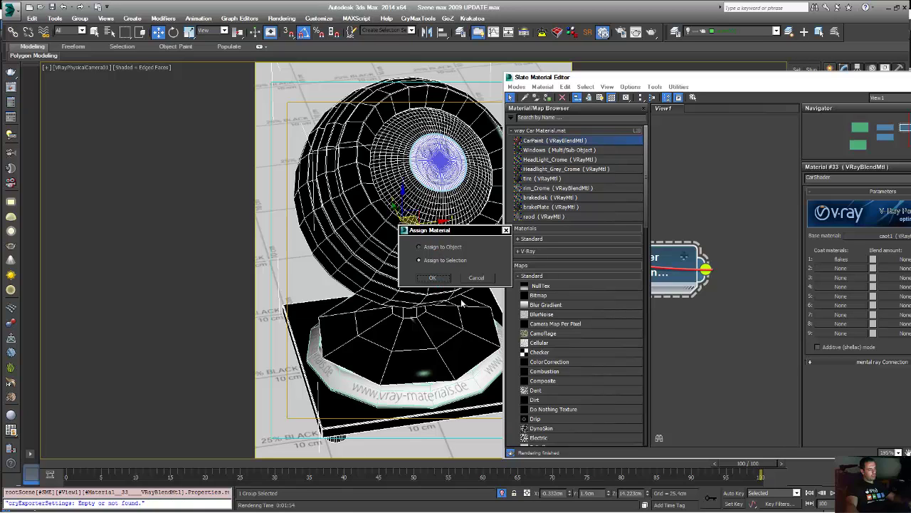
{"action": "left_click", "coordinate": [432, 277]}
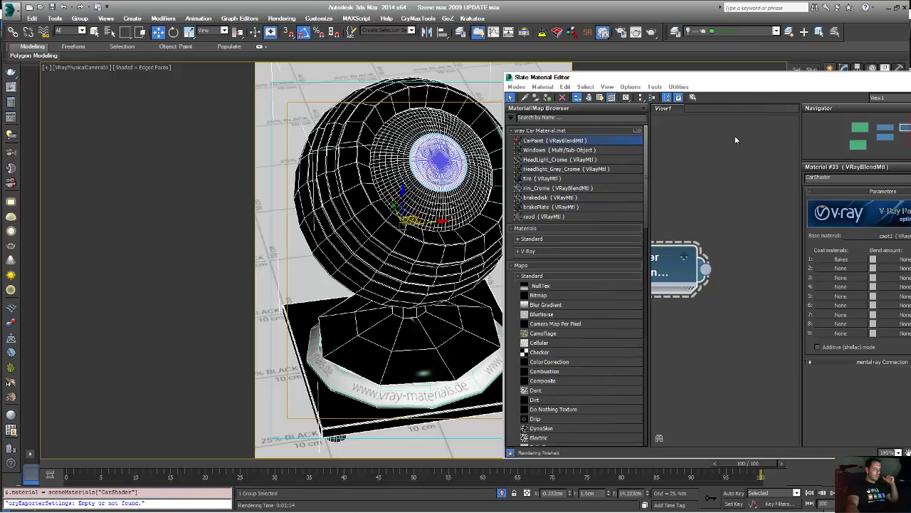
{"action": "left_click_drag", "start_coordinate": [712, 77], "coordinate": [356, 90]}
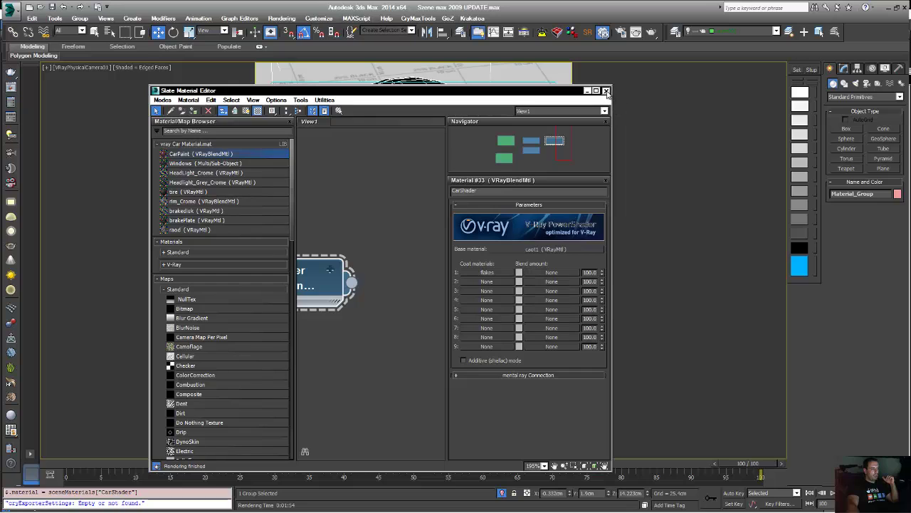
{"action": "left_click", "coordinate": [606, 92]}
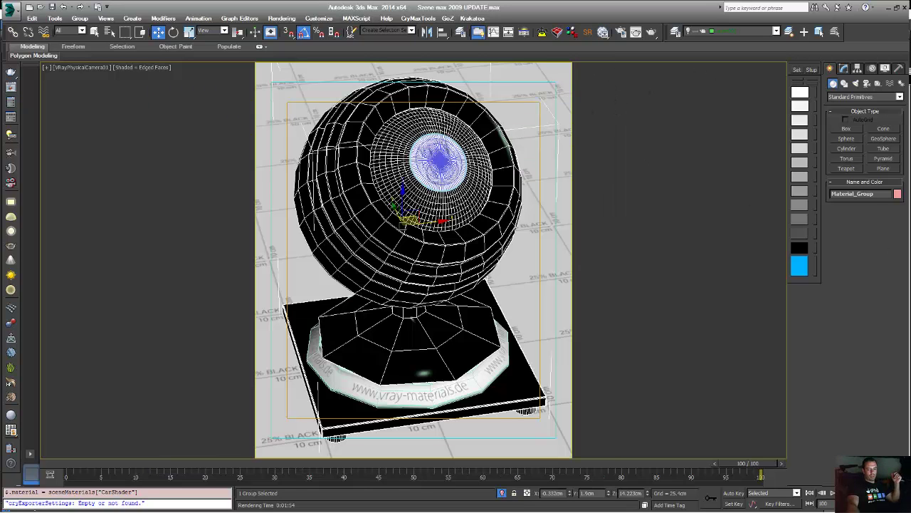